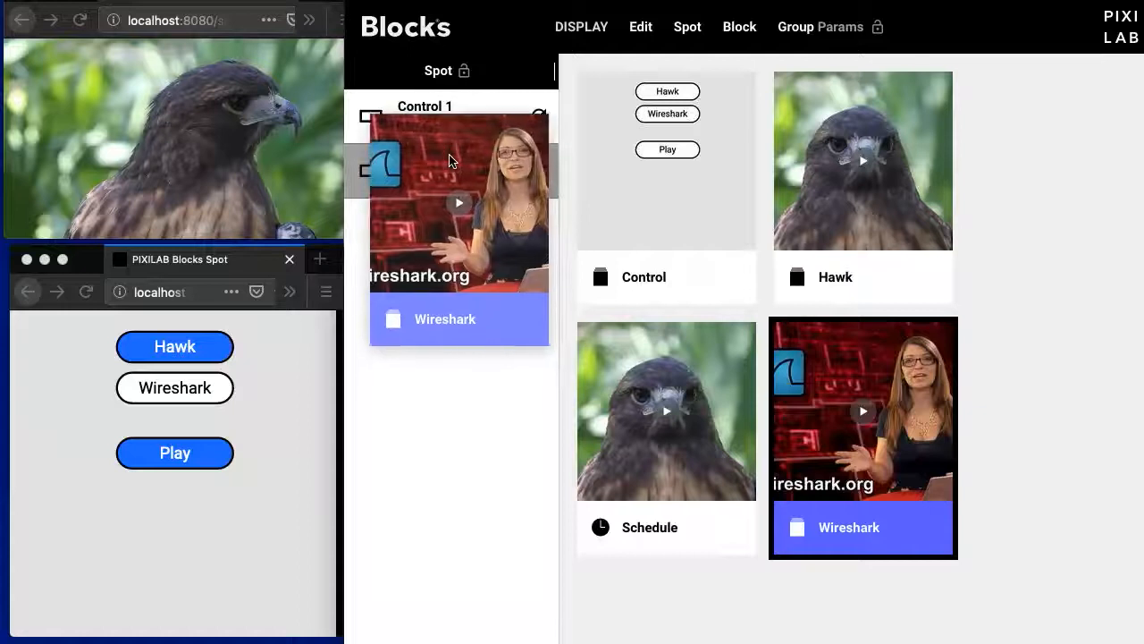
- Assign the Hawk block to the Display 1 spot
click(849, 125)
drag(849, 125, 451, 170)
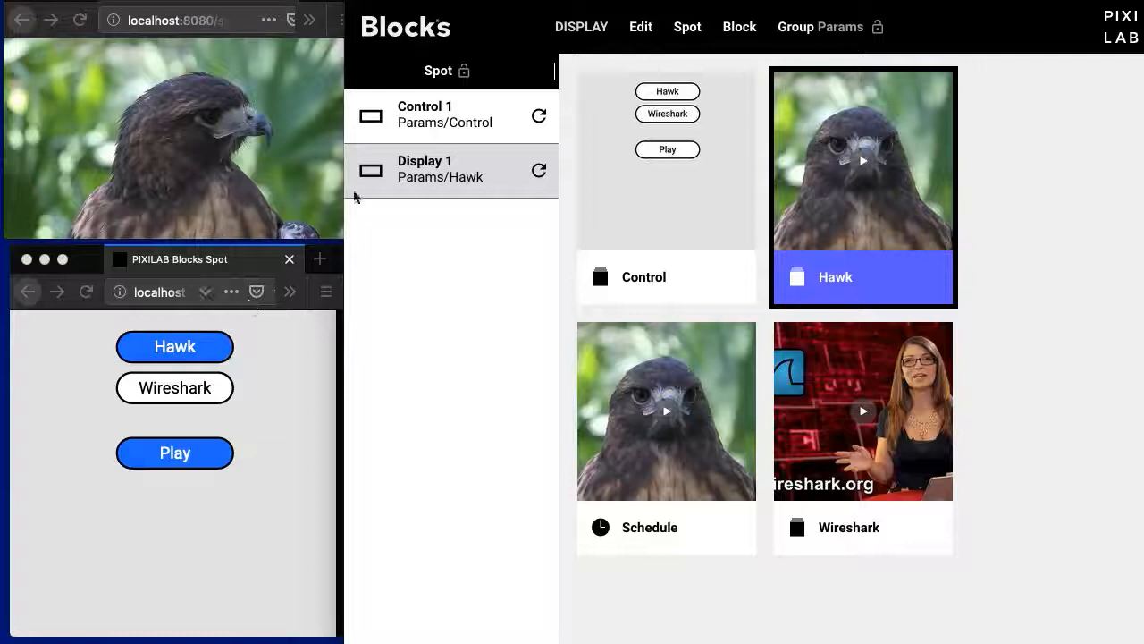
- Set the block transition of the Display 1 spot to Dissolve with a transition duration of 1
click(400, 118)
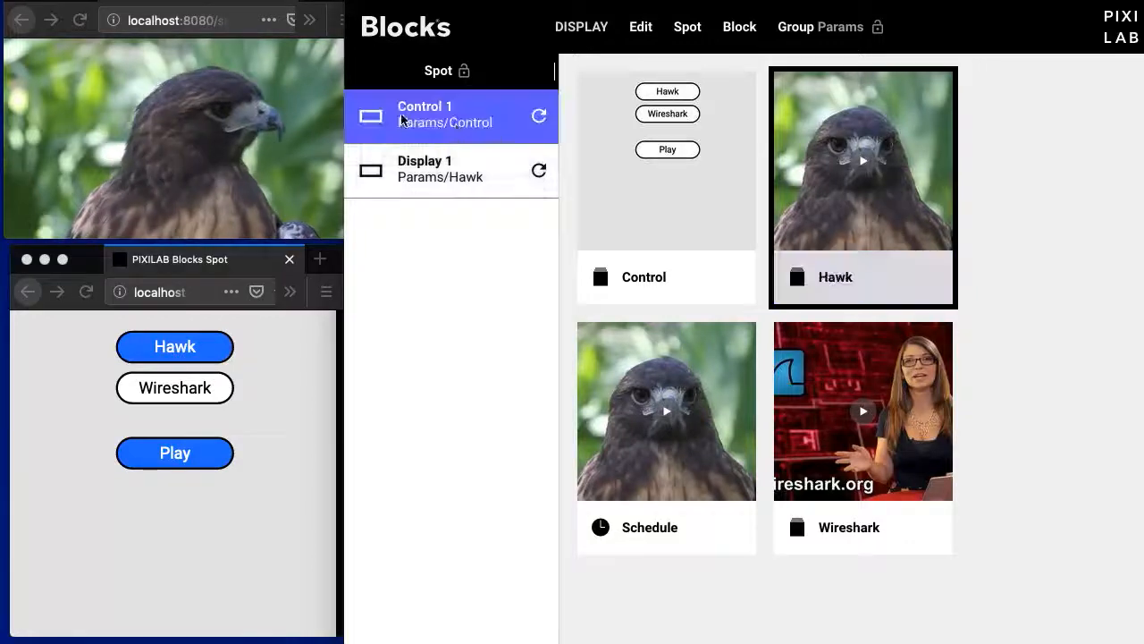
click(440, 183)
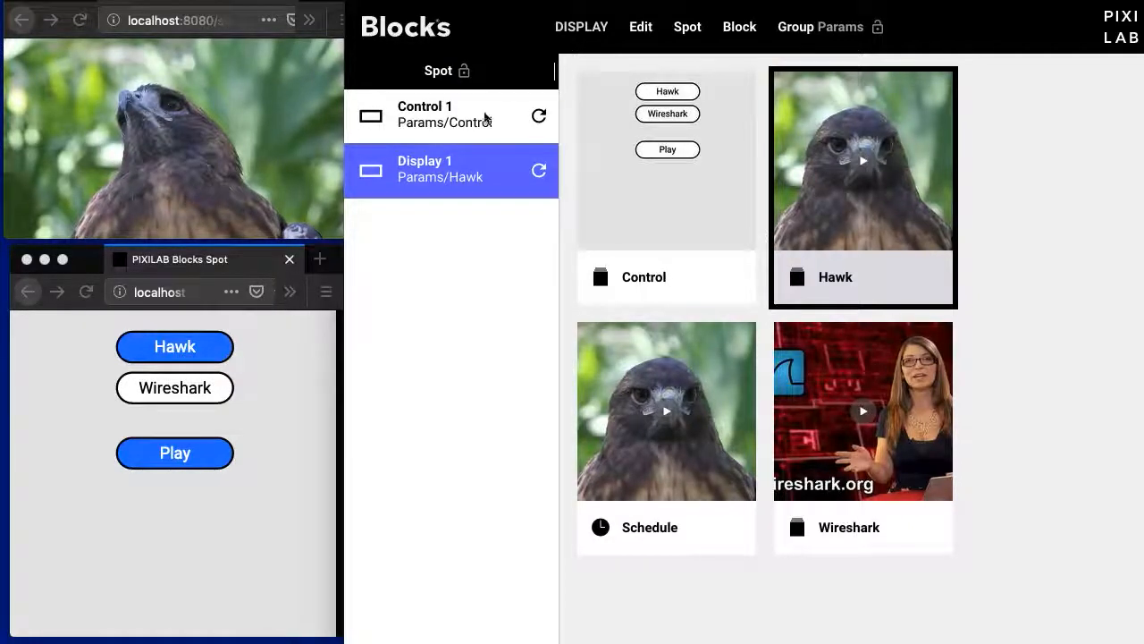
double_click(458, 179)
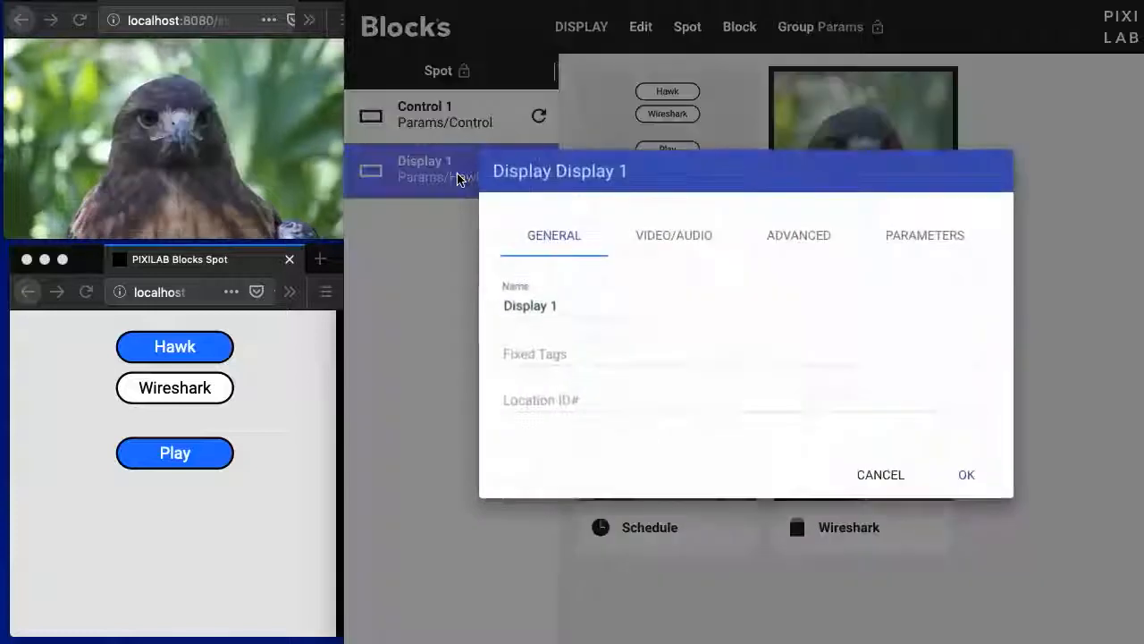
click(814, 237)
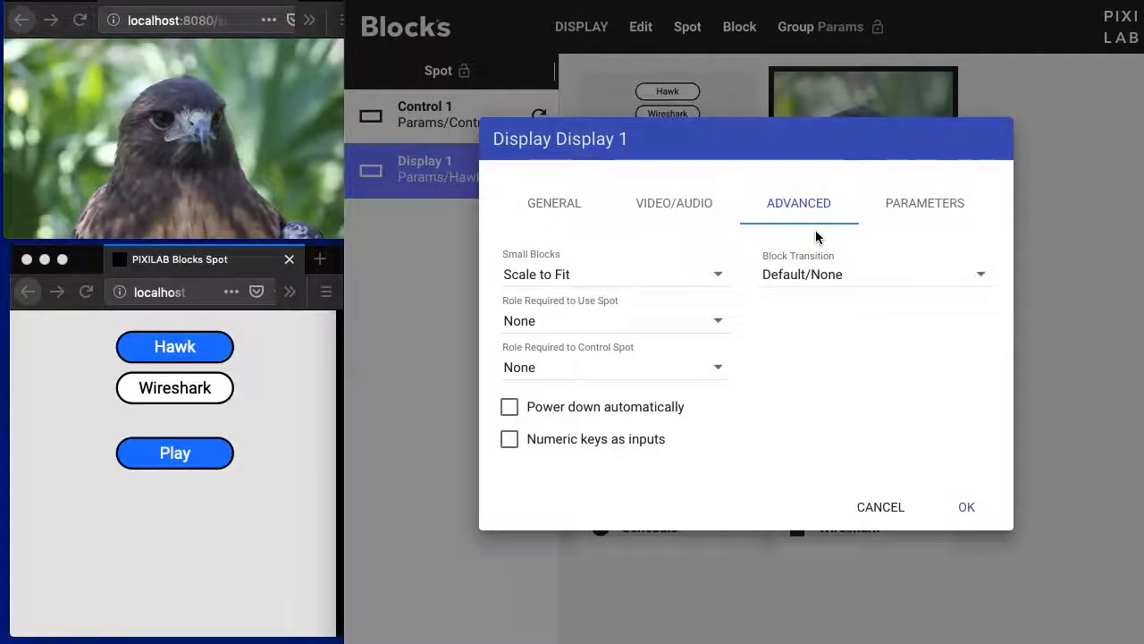
click(968, 278)
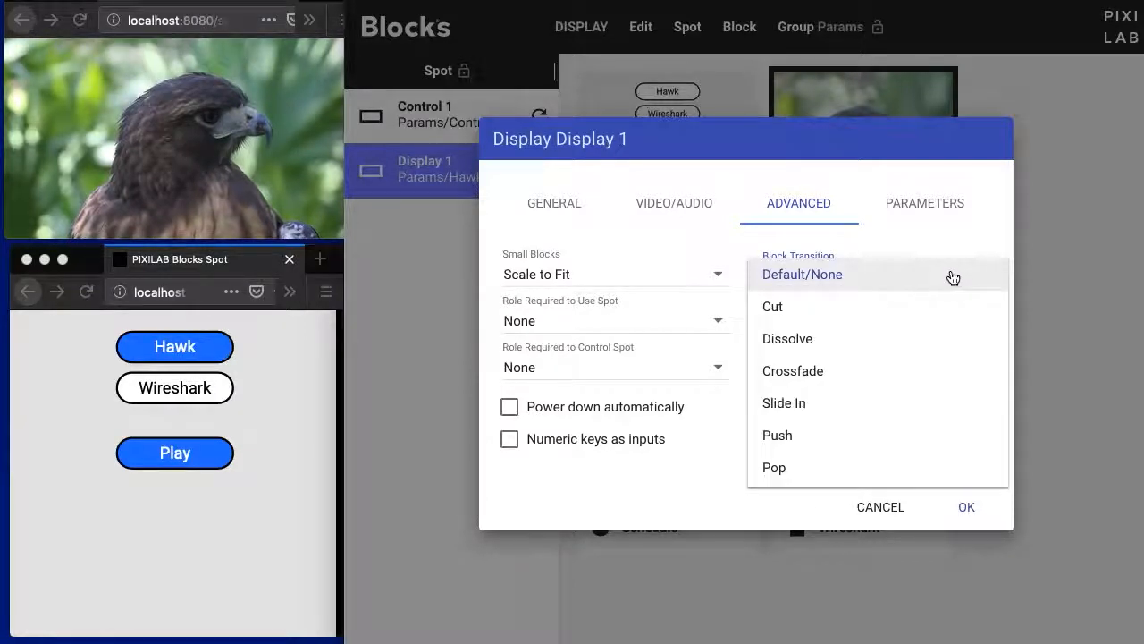
click(968, 335)
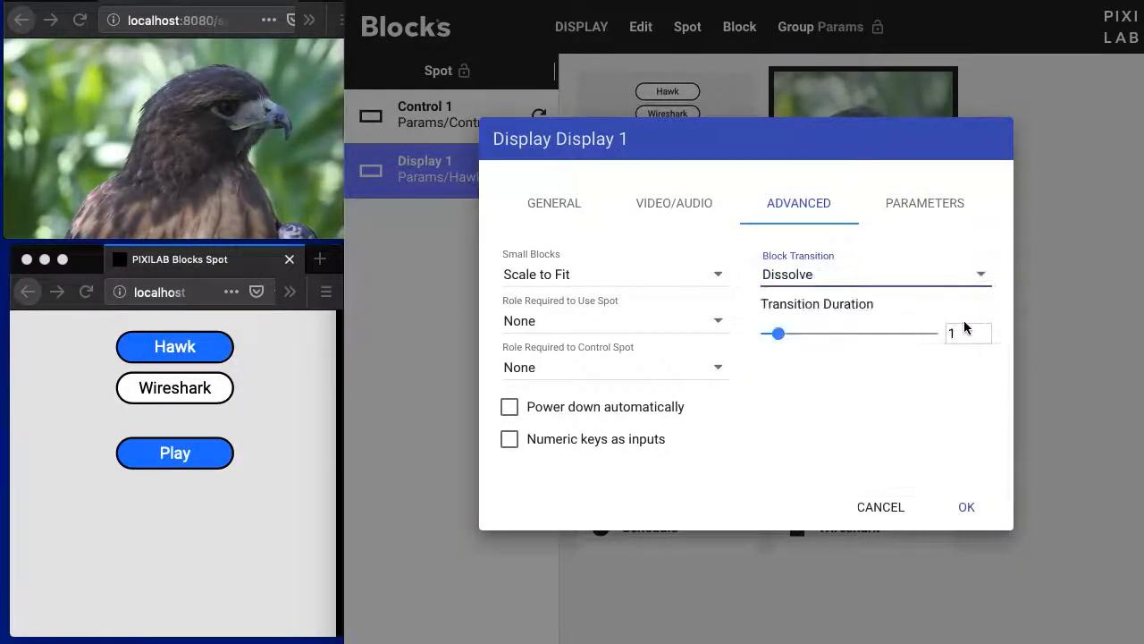
click(968, 512)
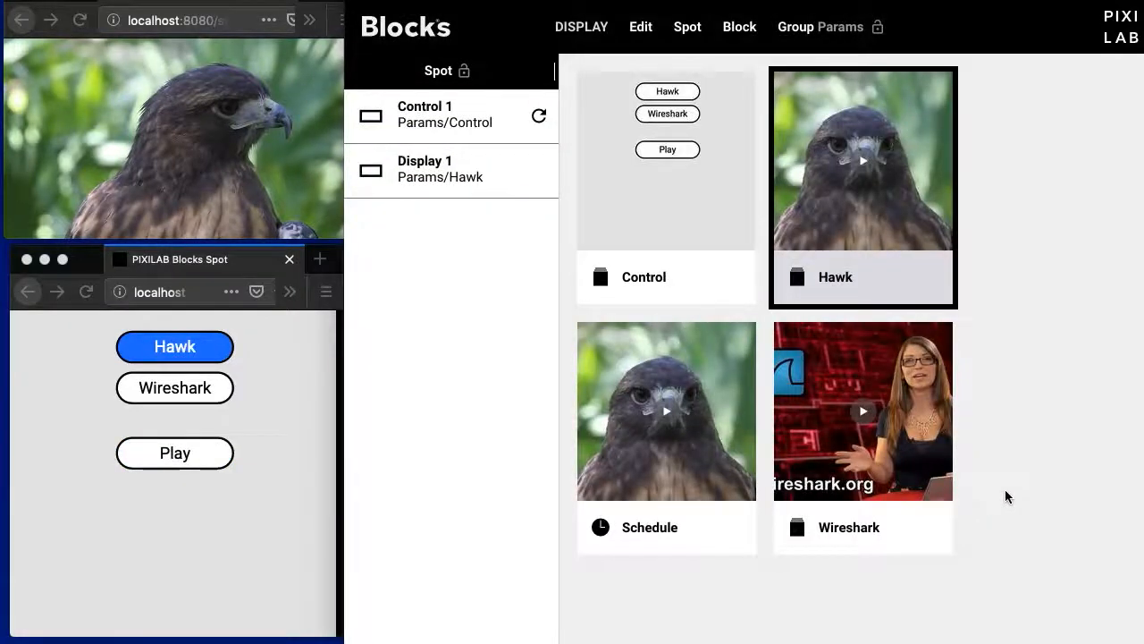
- Test the dissolve by assigning the Wireshark block to Display 1 and switching it back to Hawk
drag(868, 375, 480, 179)
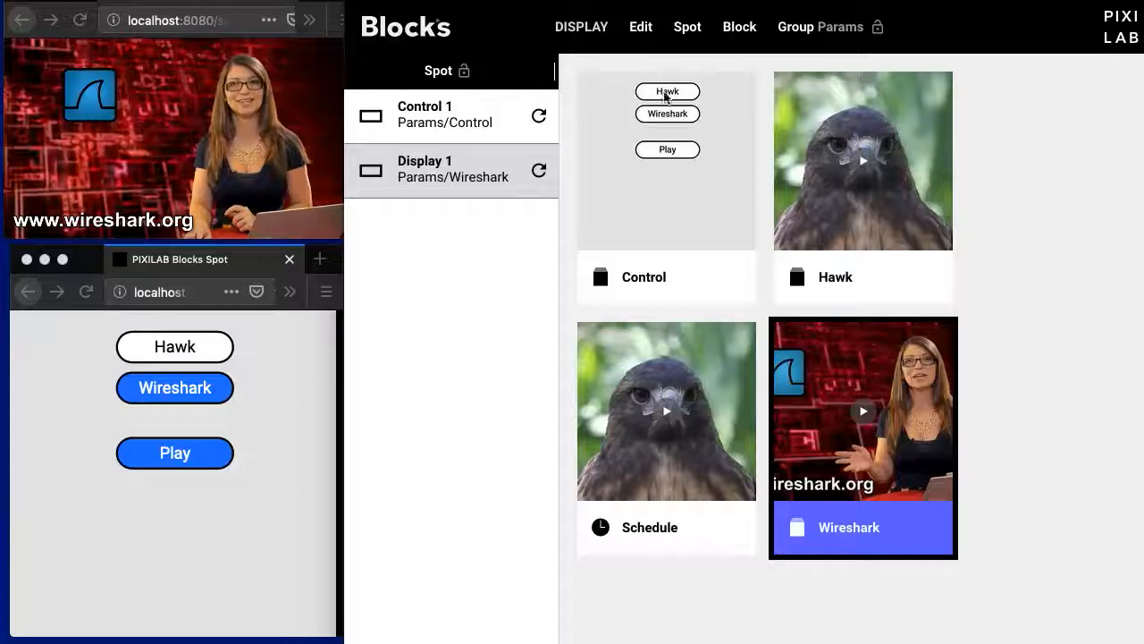
drag(812, 111, 454, 170)
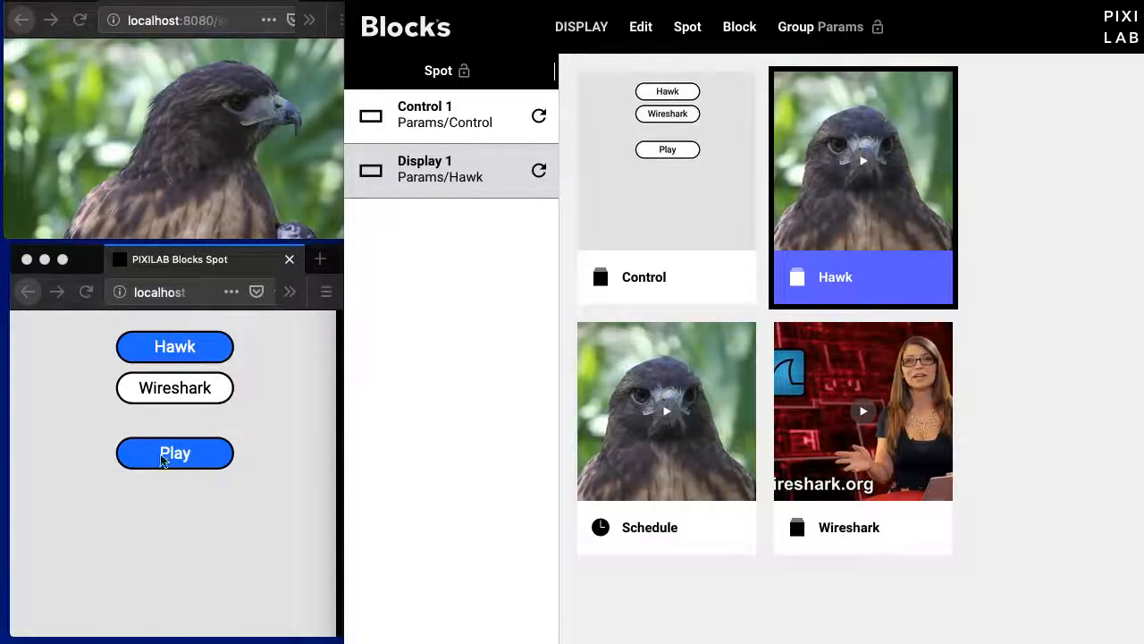
click(467, 126)
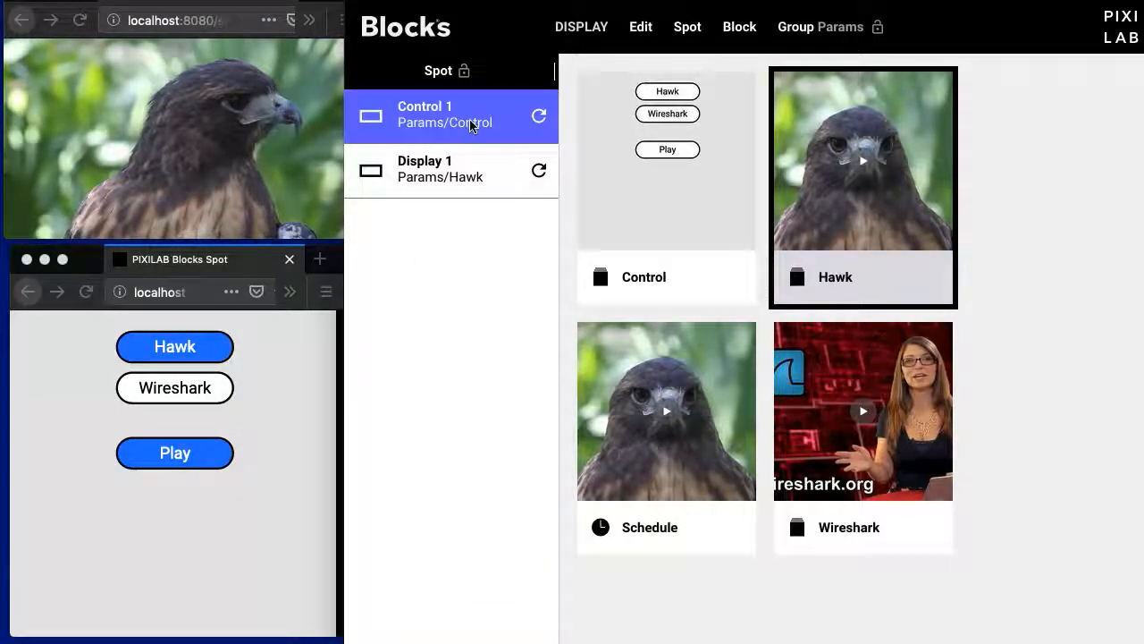
double_click(469, 125)
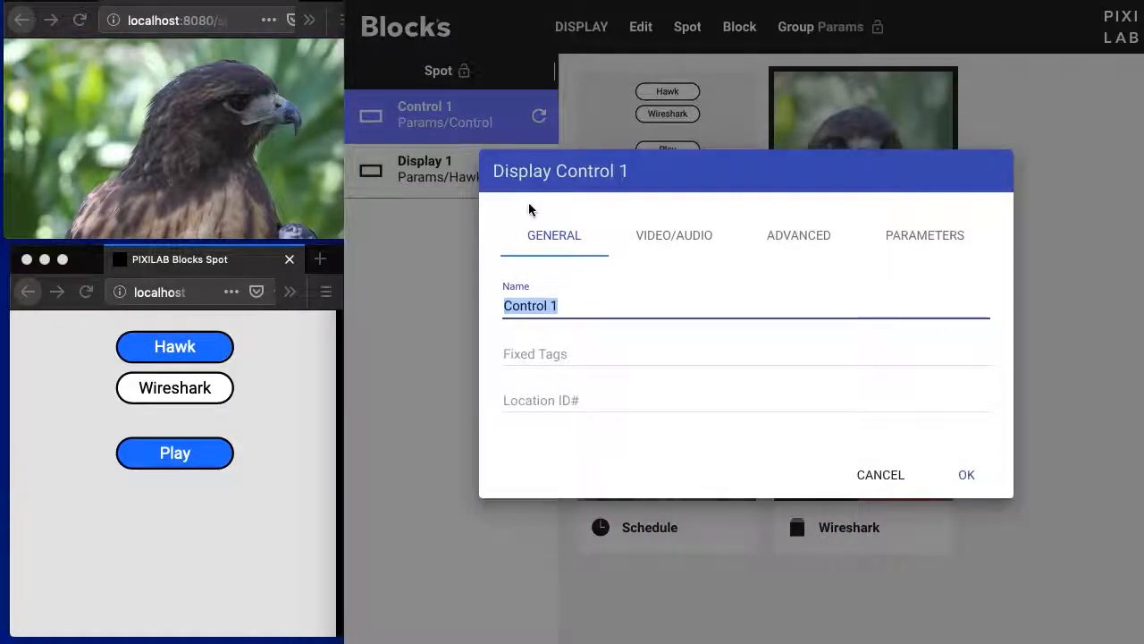
click(883, 477)
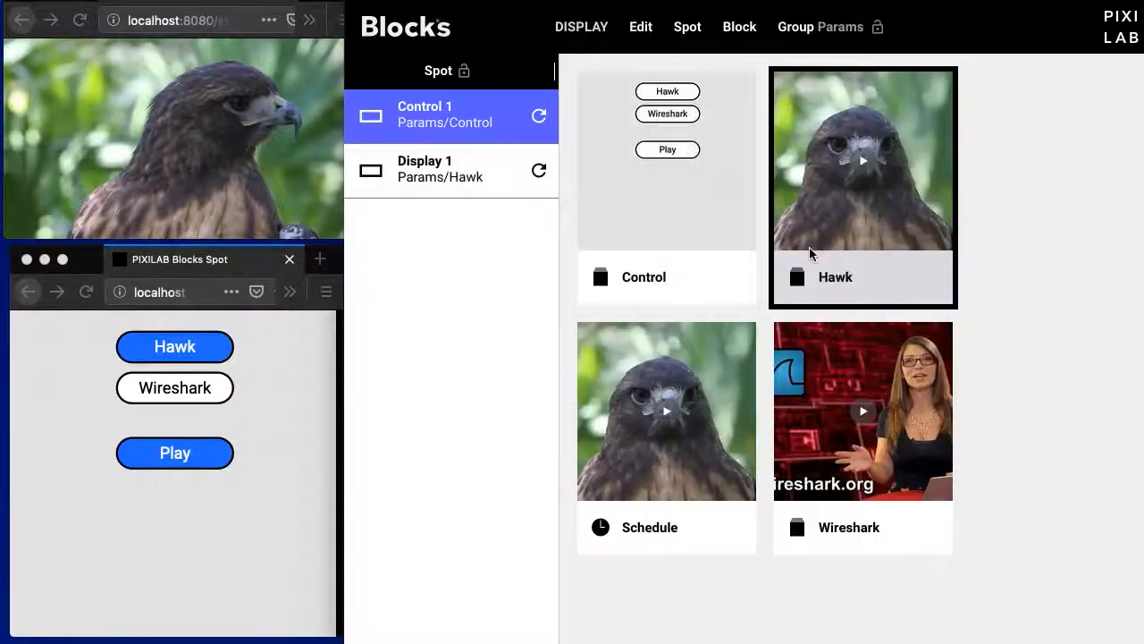
- Examine the behavior settings of the Hawk and Wireshark buttons in the Control composition, and return to the block overview
double_click(711, 237)
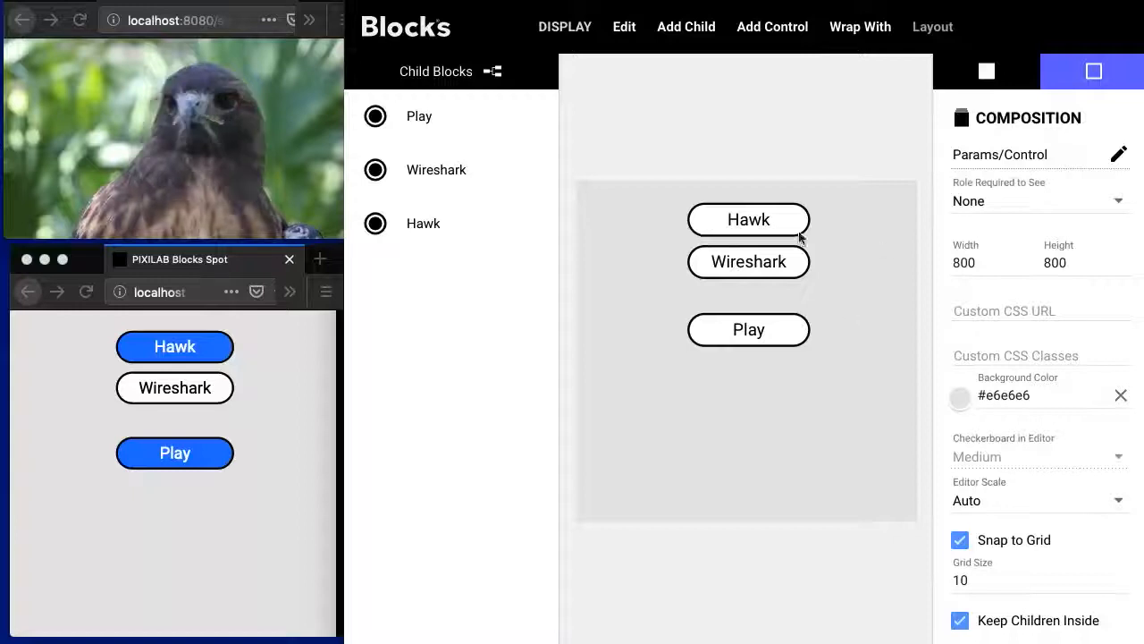
click(793, 231)
scroll(1019, 411, down, 2)
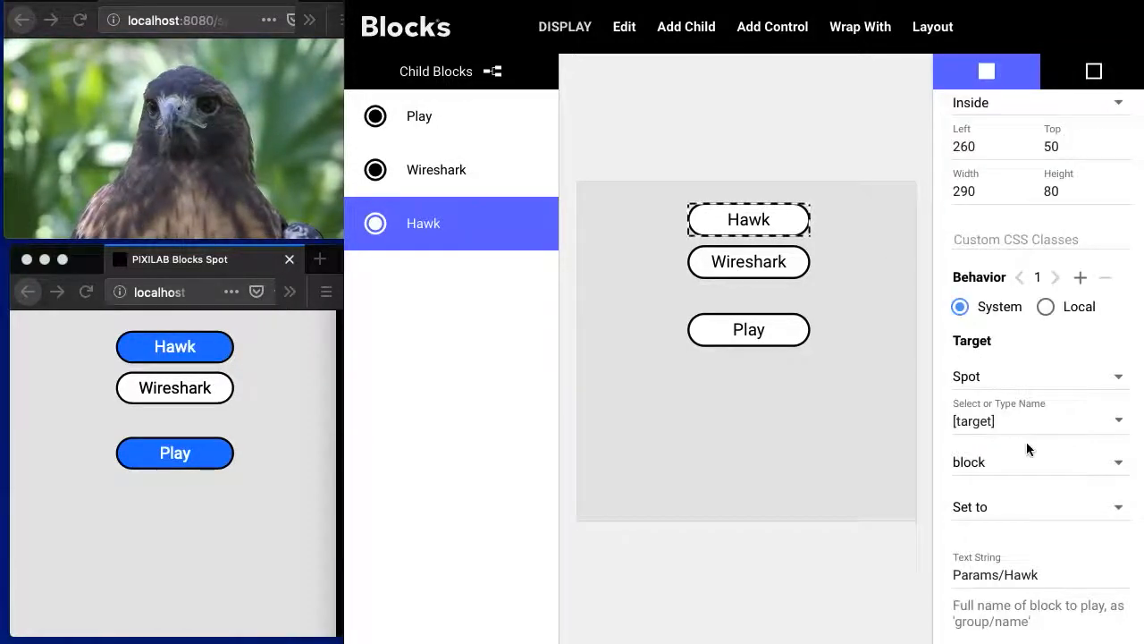
click(758, 271)
scroll(1082, 563, down, 3)
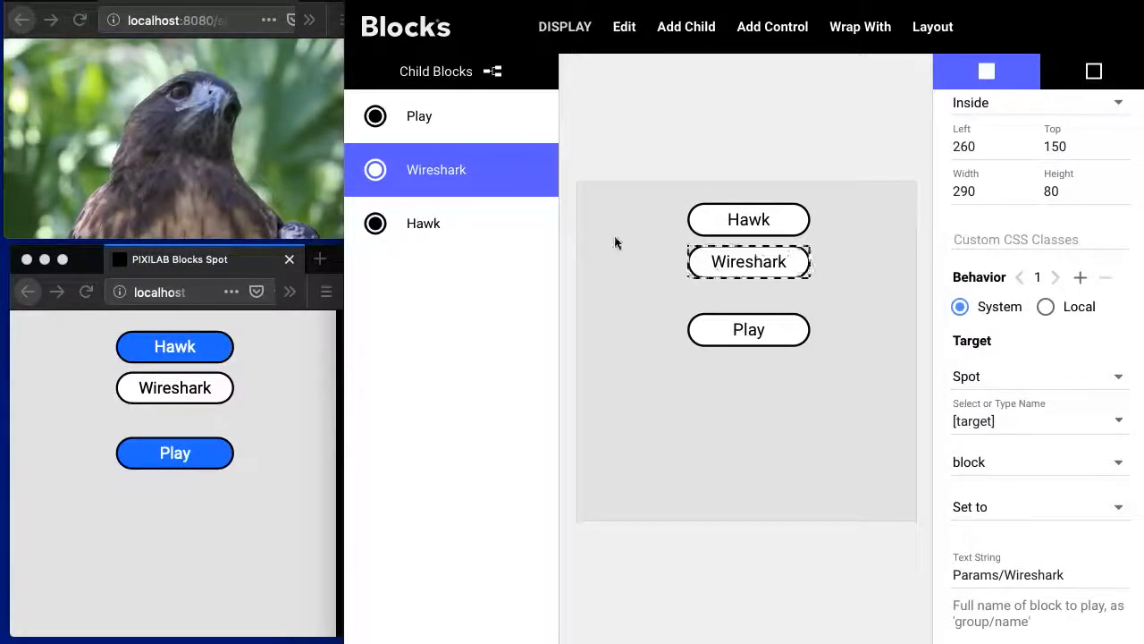
click(388, 33)
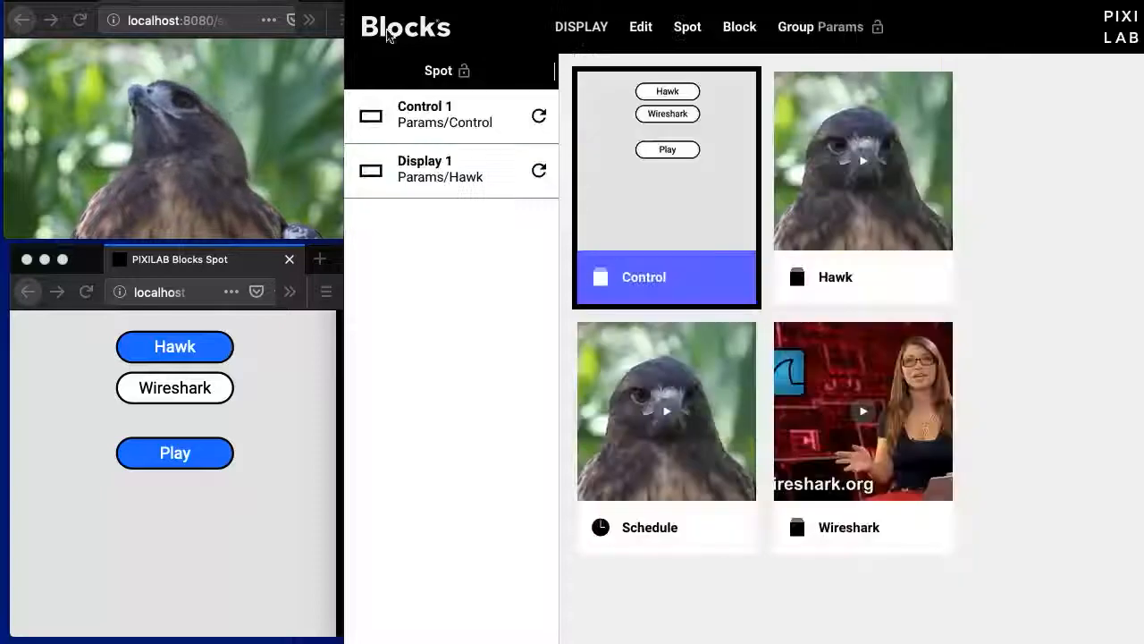
- Test the live control page by switching the display to Wireshark and back to Hawk
click(219, 394)
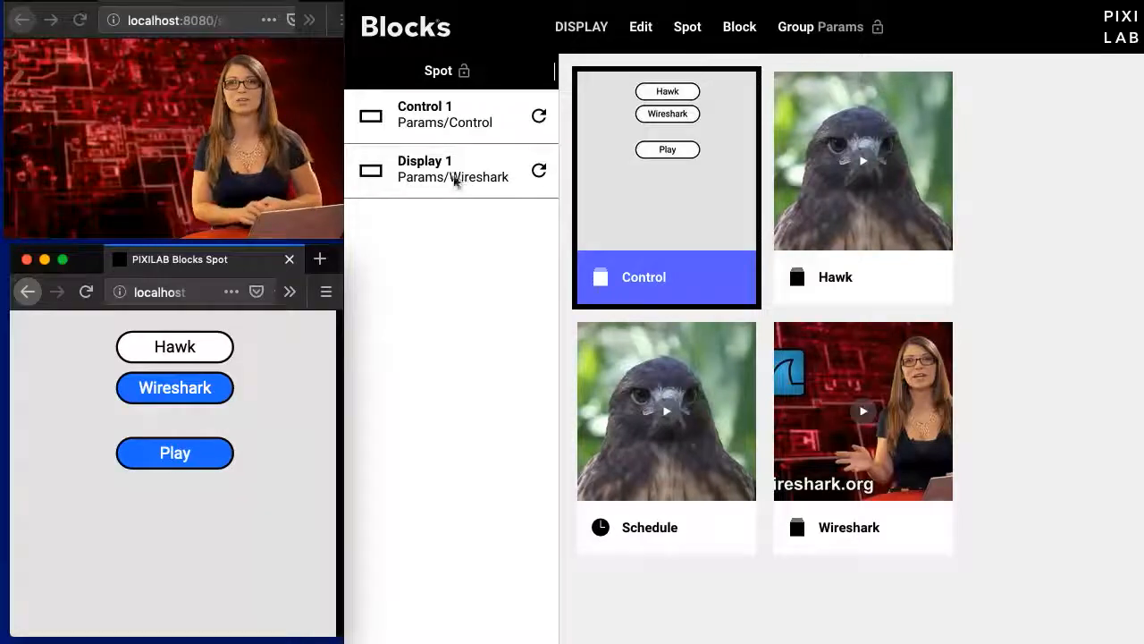
click(161, 346)
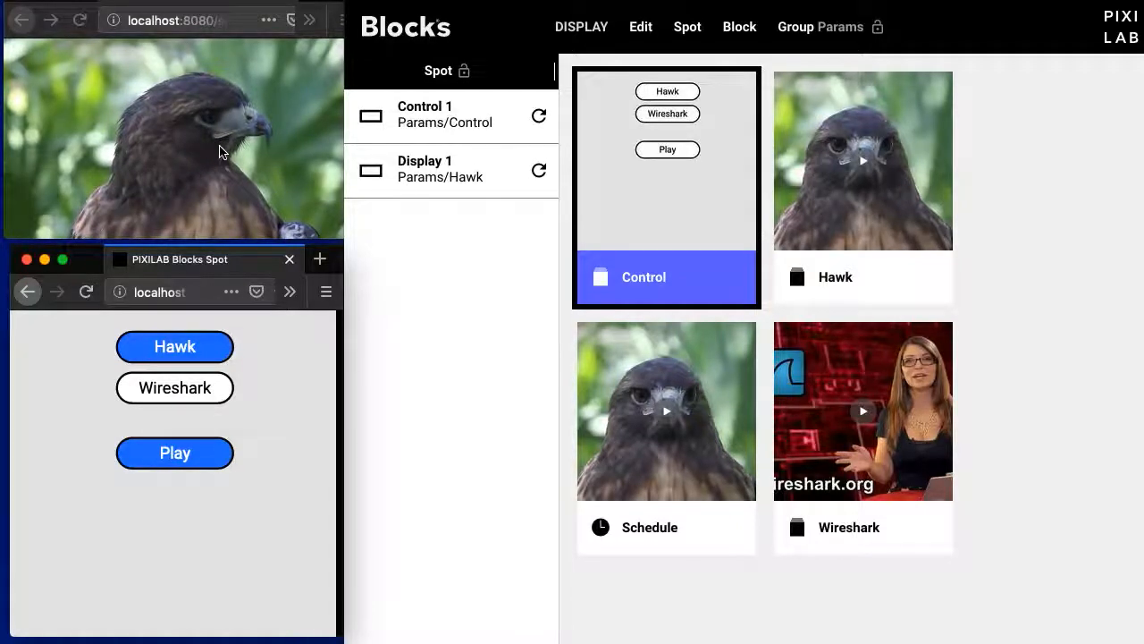
- Open the Comp With Book composition and examine the pages of the book nested in its wrap block
double_click(678, 382)
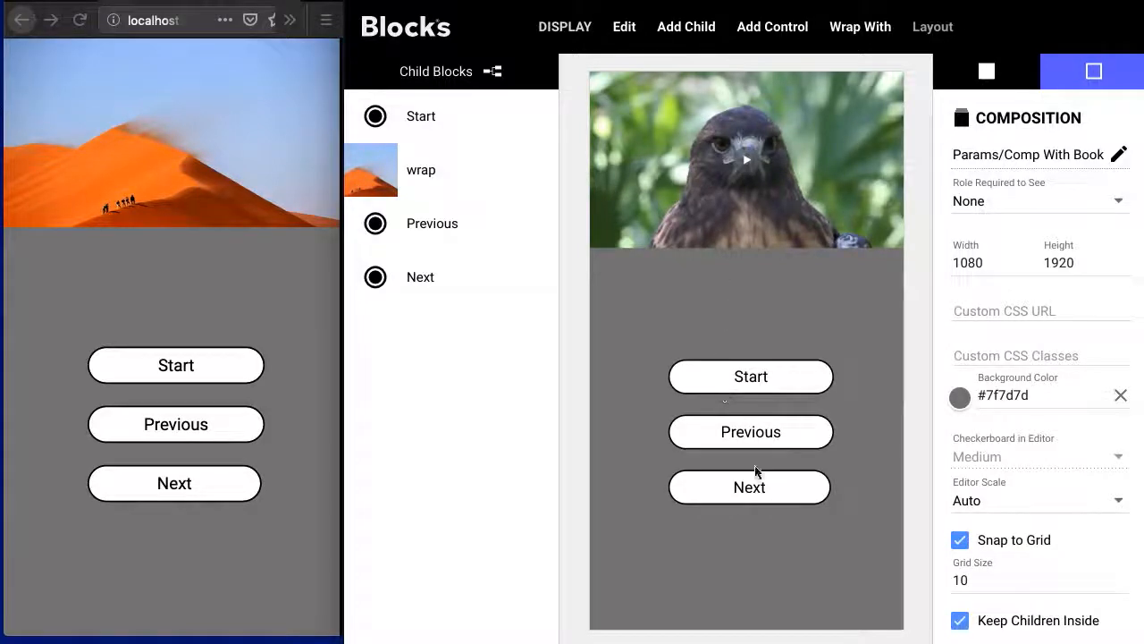
double_click(422, 166)
click(430, 128)
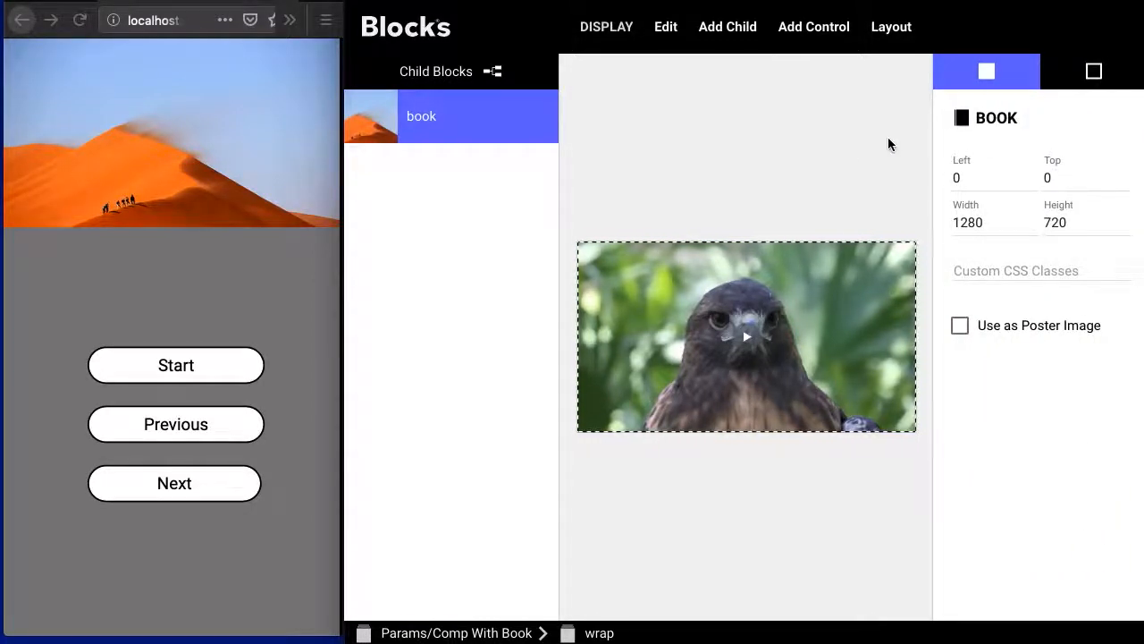
double_click(487, 114)
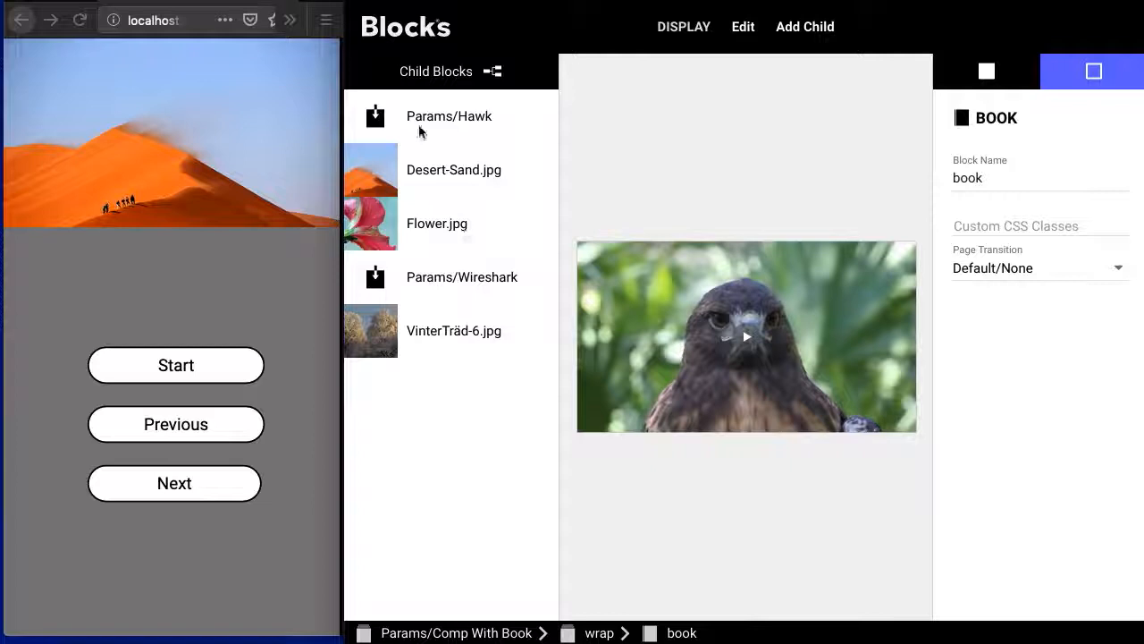
click(487, 635)
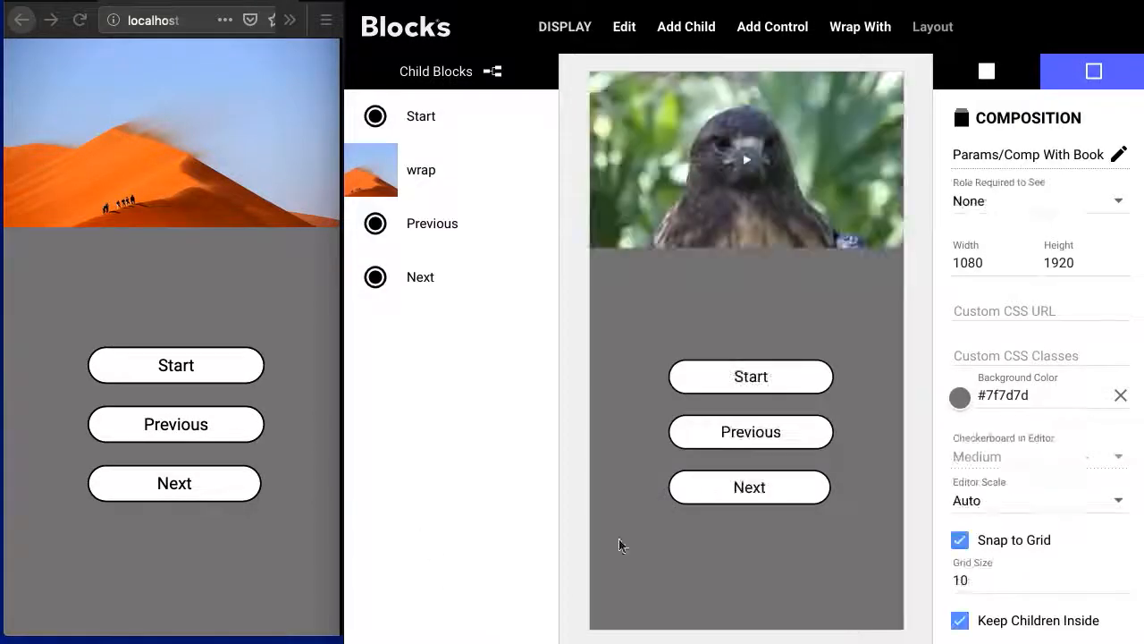
- Examine the Go to Block targets of the composition's Start, Previous and Next buttons
click(773, 386)
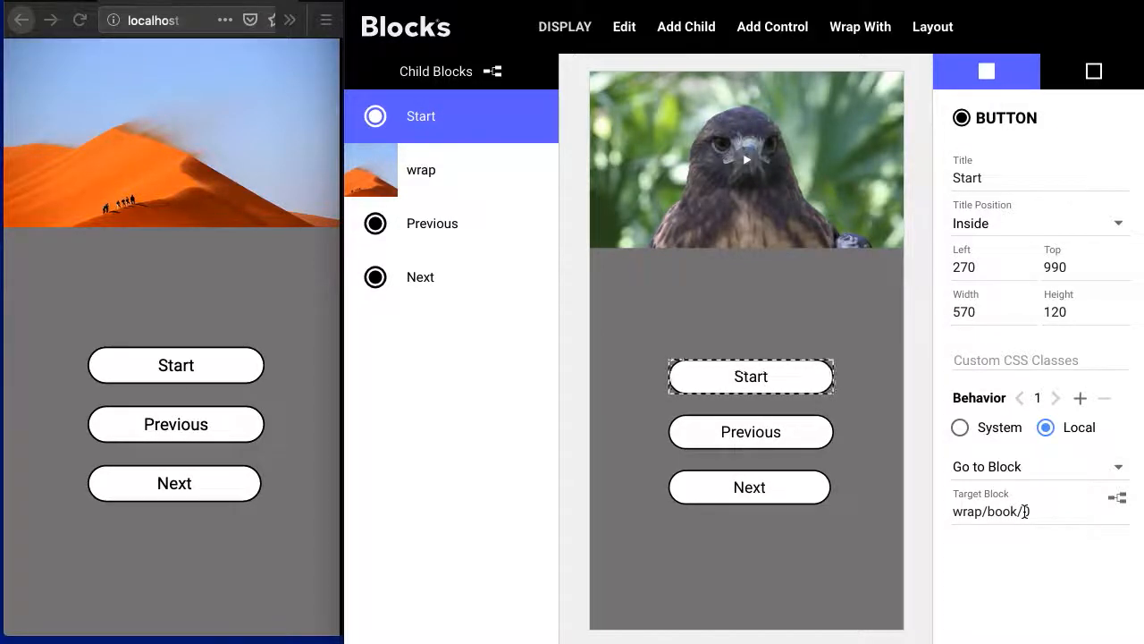
click(769, 443)
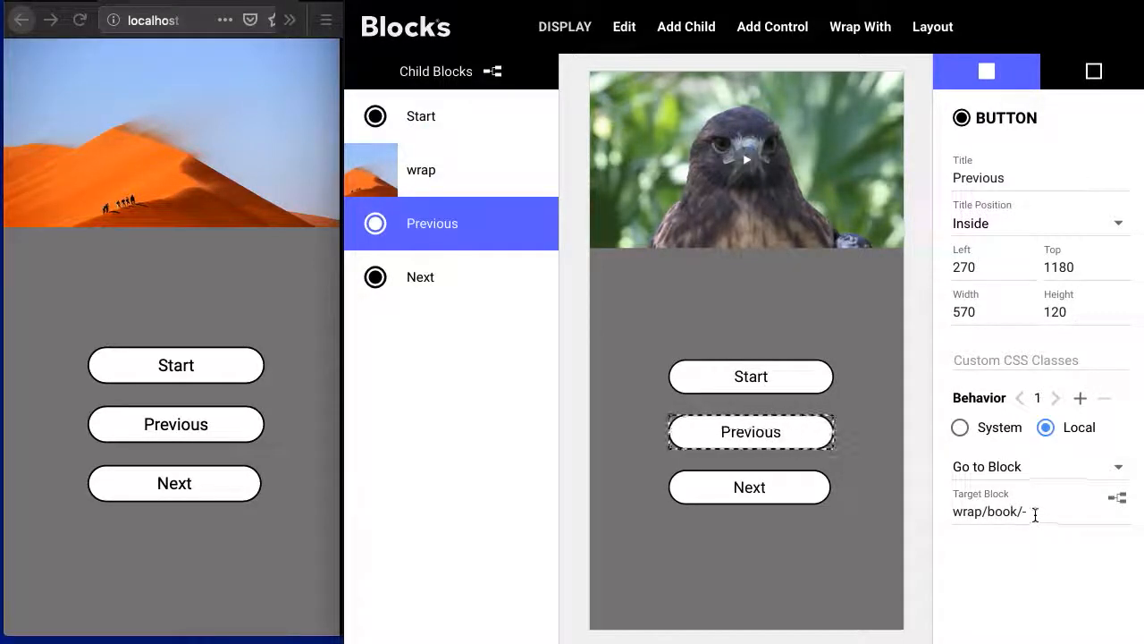
click(718, 497)
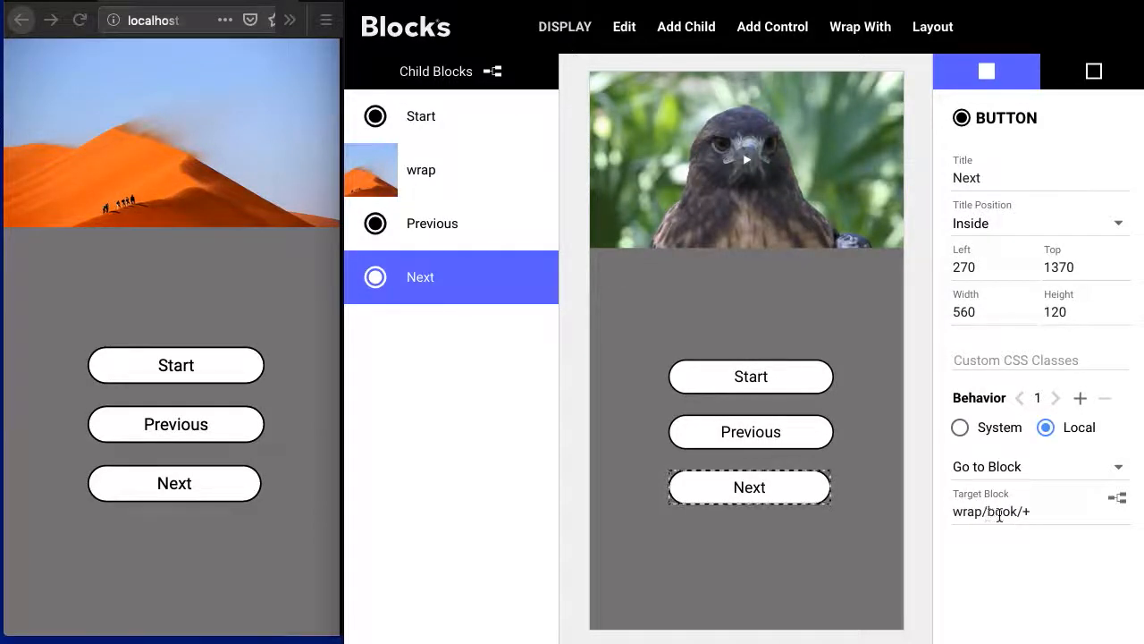
- Trace the wrap/book path down to the book's pages once more, and return to the block overview
double_click(452, 172)
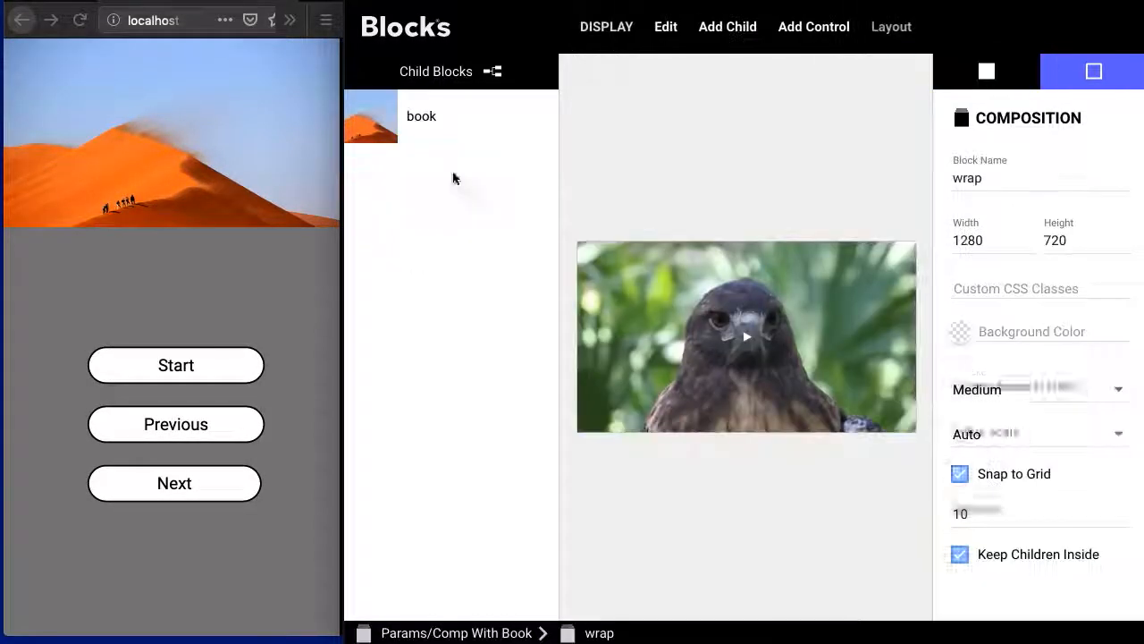
click(457, 116)
double_click(458, 117)
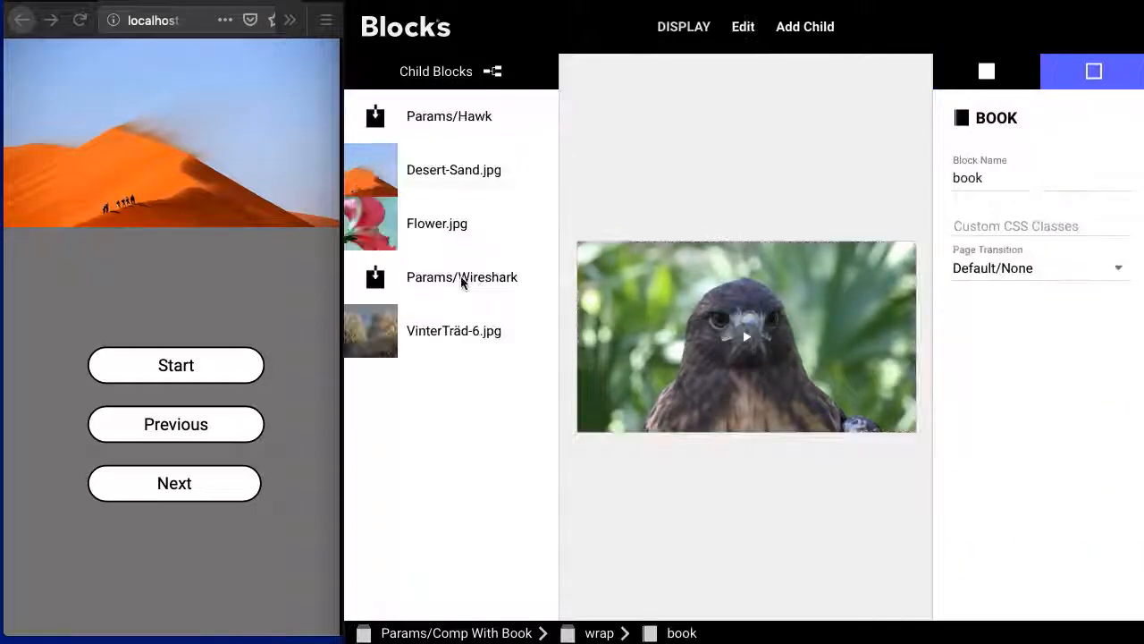
click(511, 634)
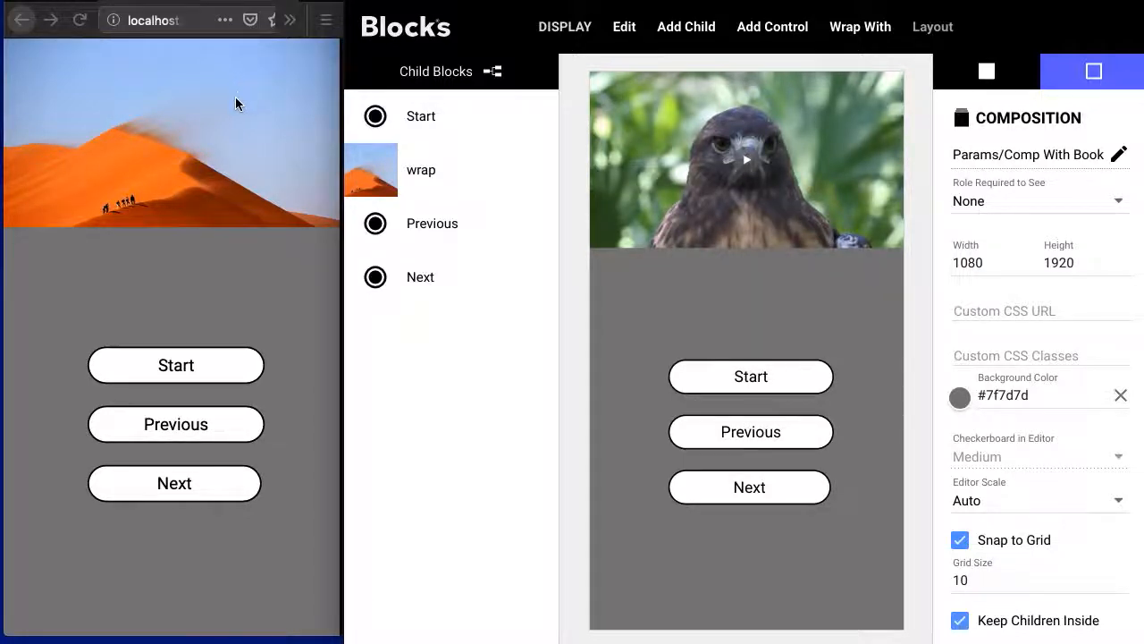
click(396, 34)
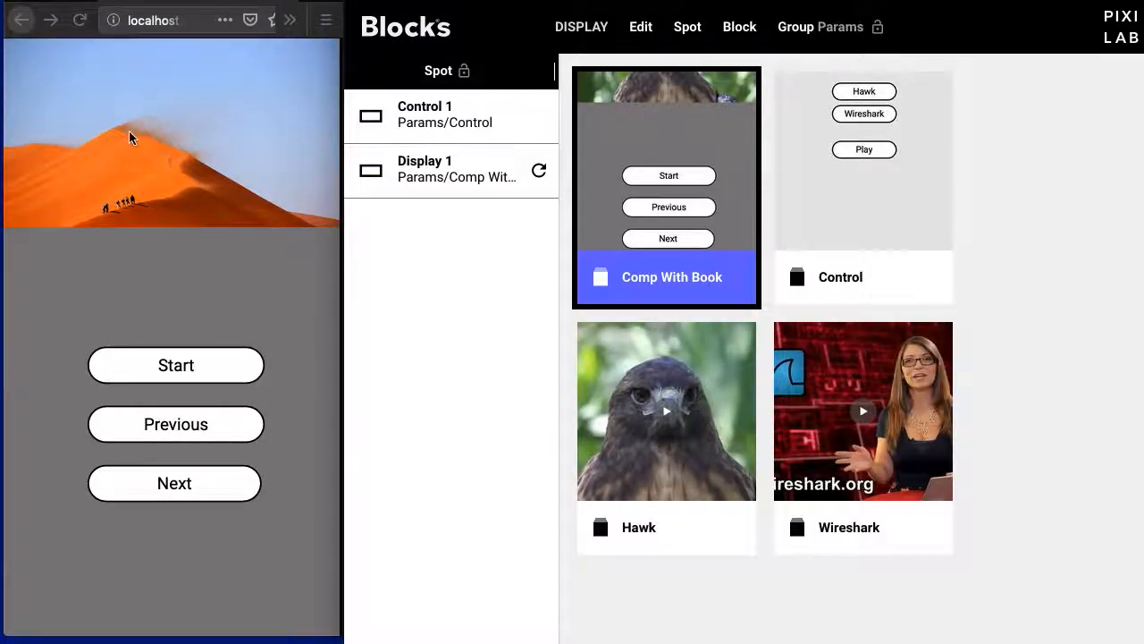
- Test the book navigation on the live display by paging forward with Next, back with Previous, and forward again
click(242, 483)
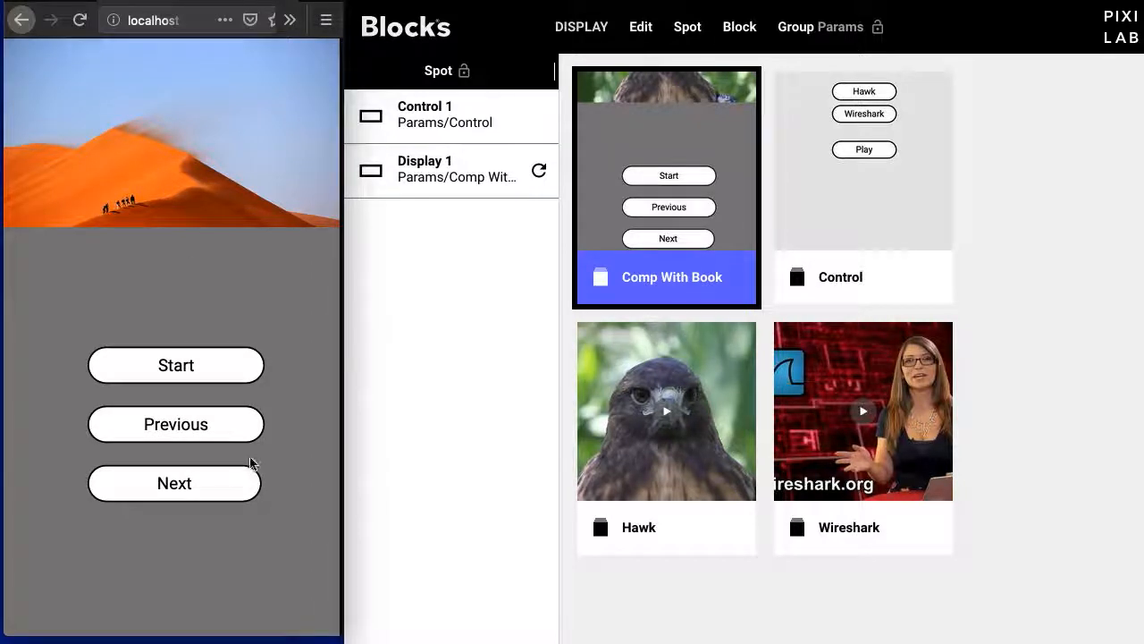
click(195, 487)
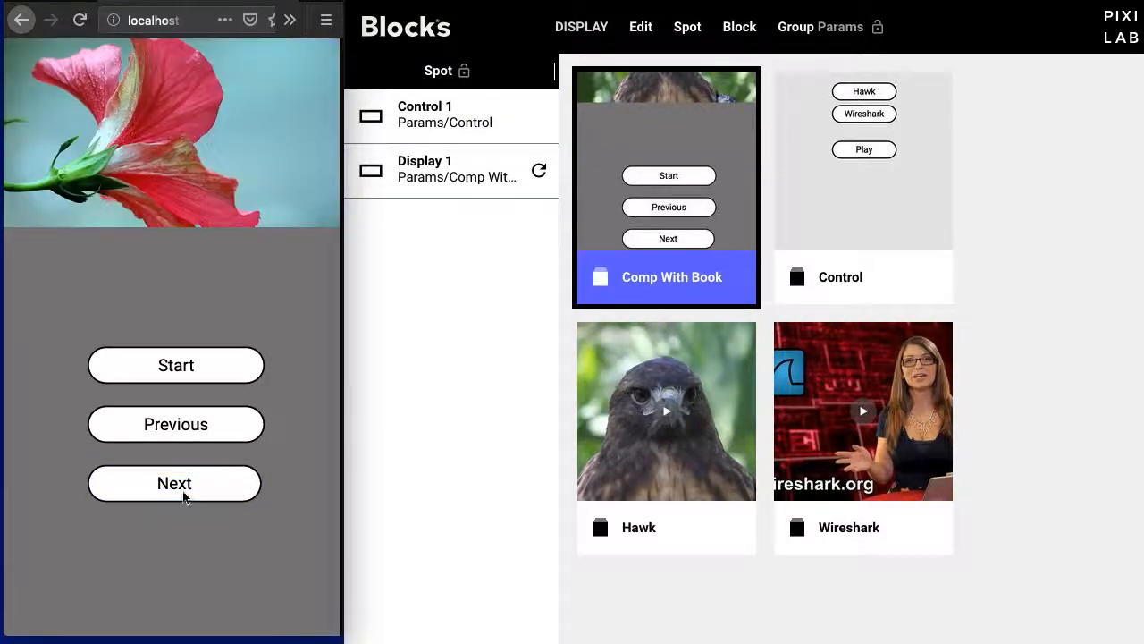
click(189, 485)
click(224, 428)
click(225, 428)
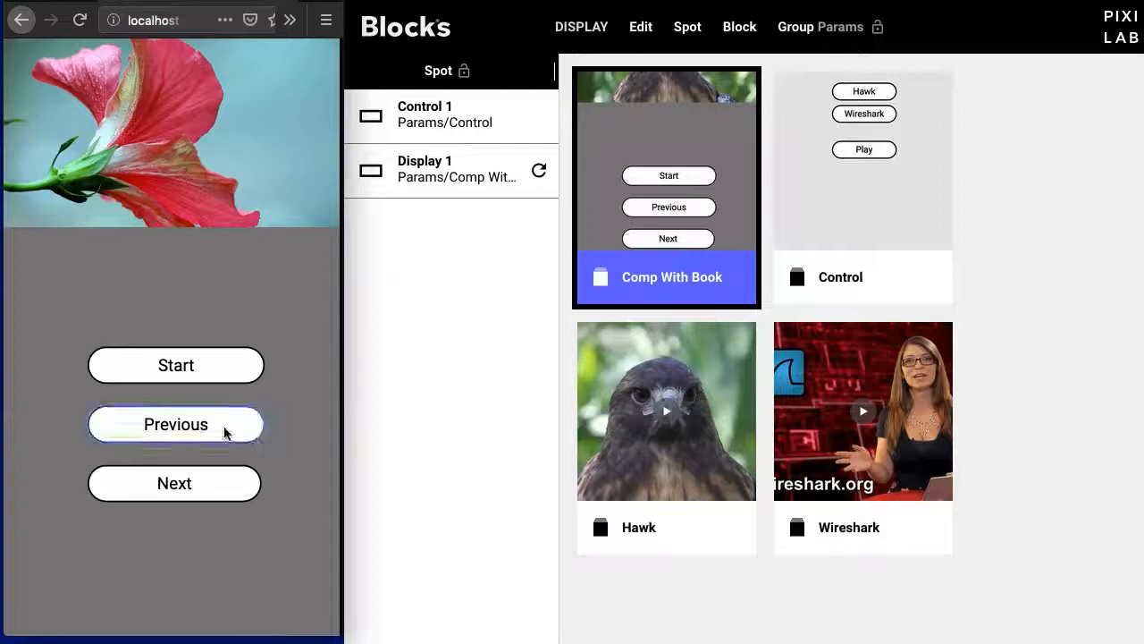
click(224, 428)
click(201, 485)
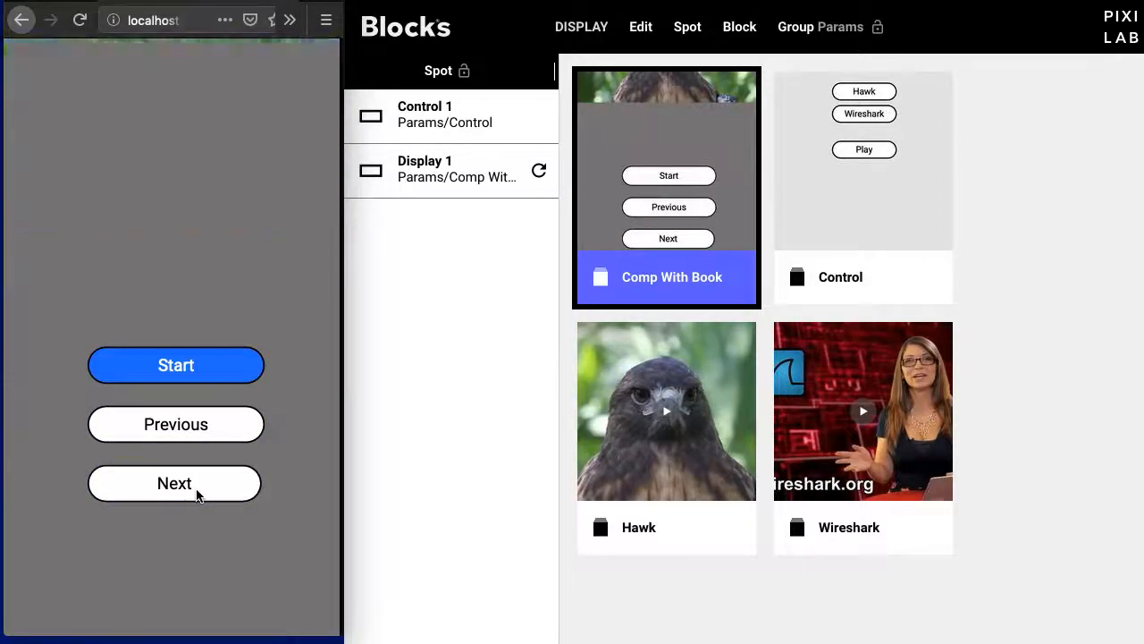
click(200, 487)
click(200, 485)
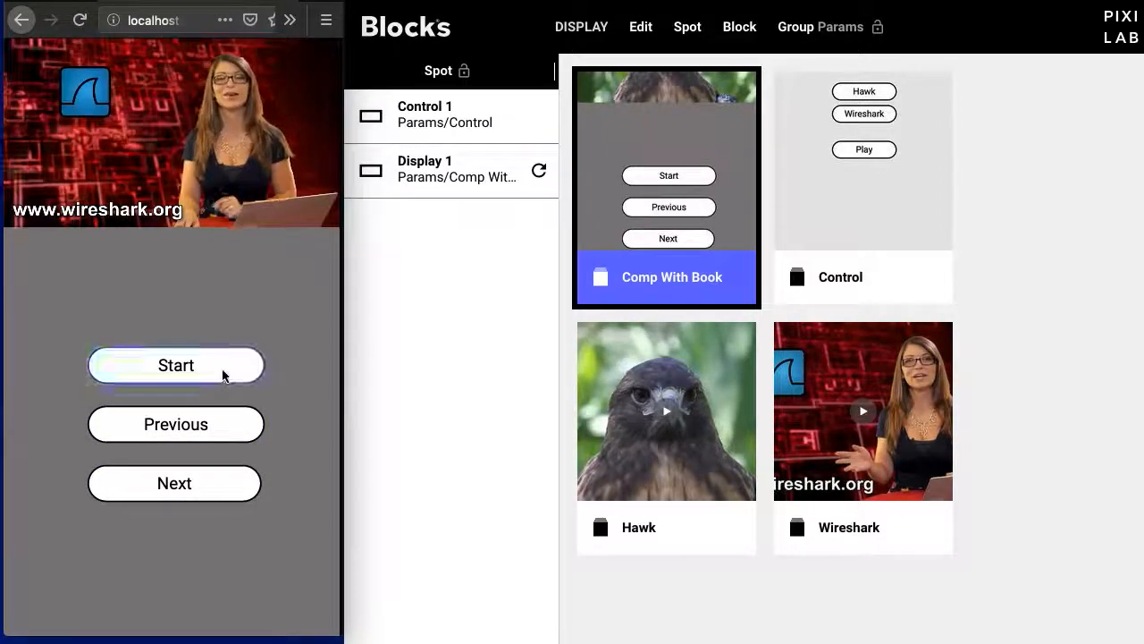
- Test the book navigation on the live display by returning to the start and paging forward, back and forward again
click(225, 372)
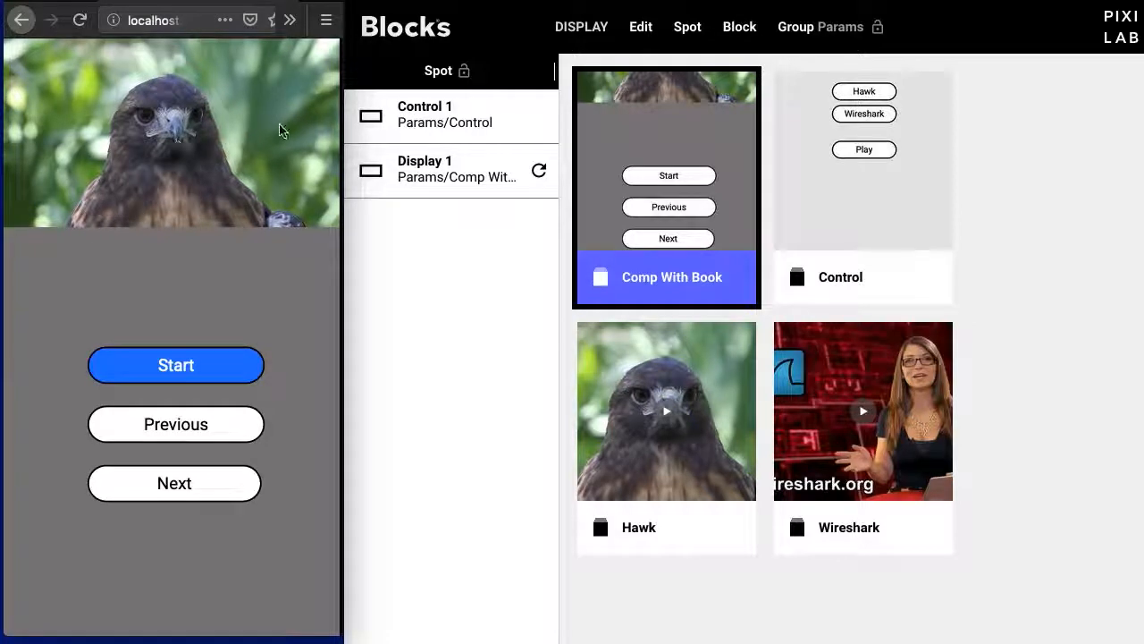
click(194, 481)
click(197, 431)
click(199, 490)
click(198, 488)
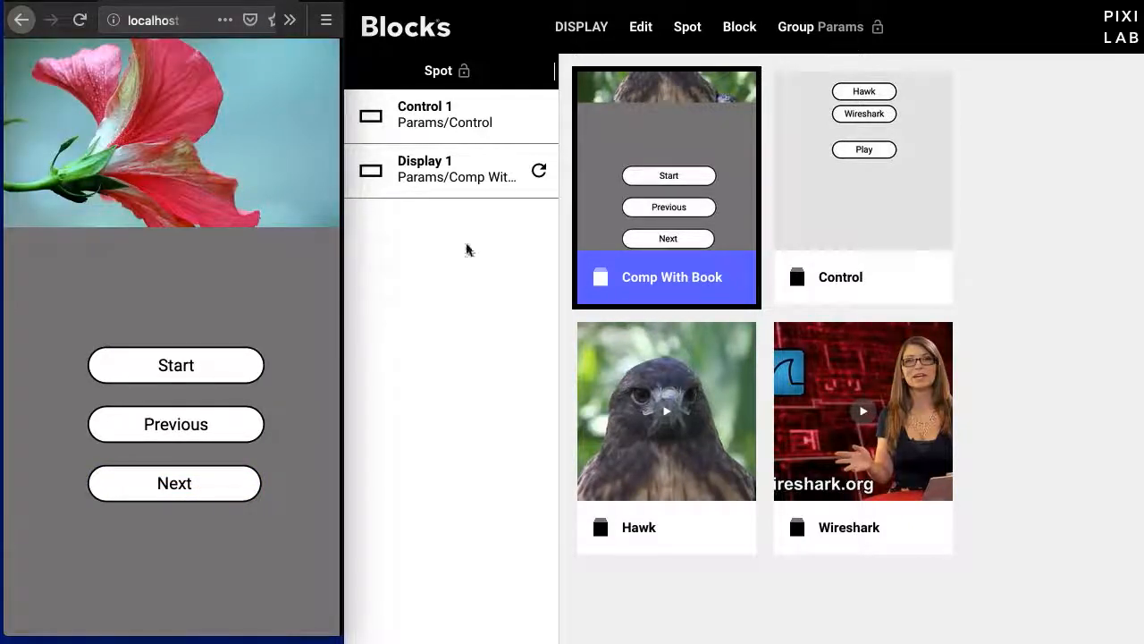
- Open the book inside Comp With Book's wrap block and set its page transition to Zoom
double_click(684, 99)
click(439, 158)
click(460, 122)
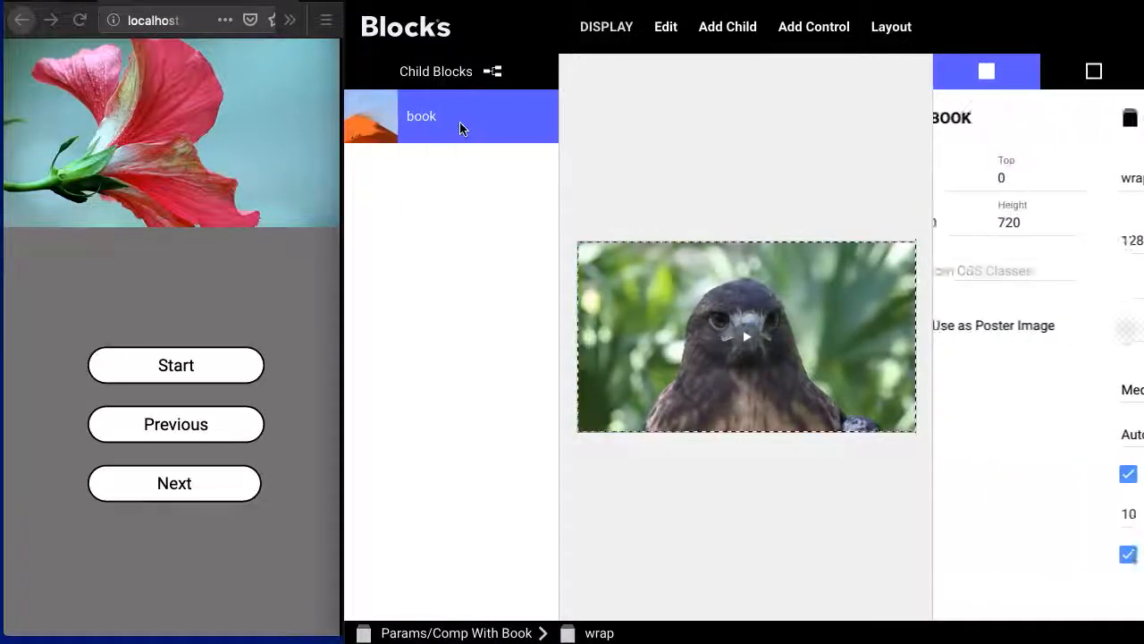
double_click(460, 121)
click(1063, 272)
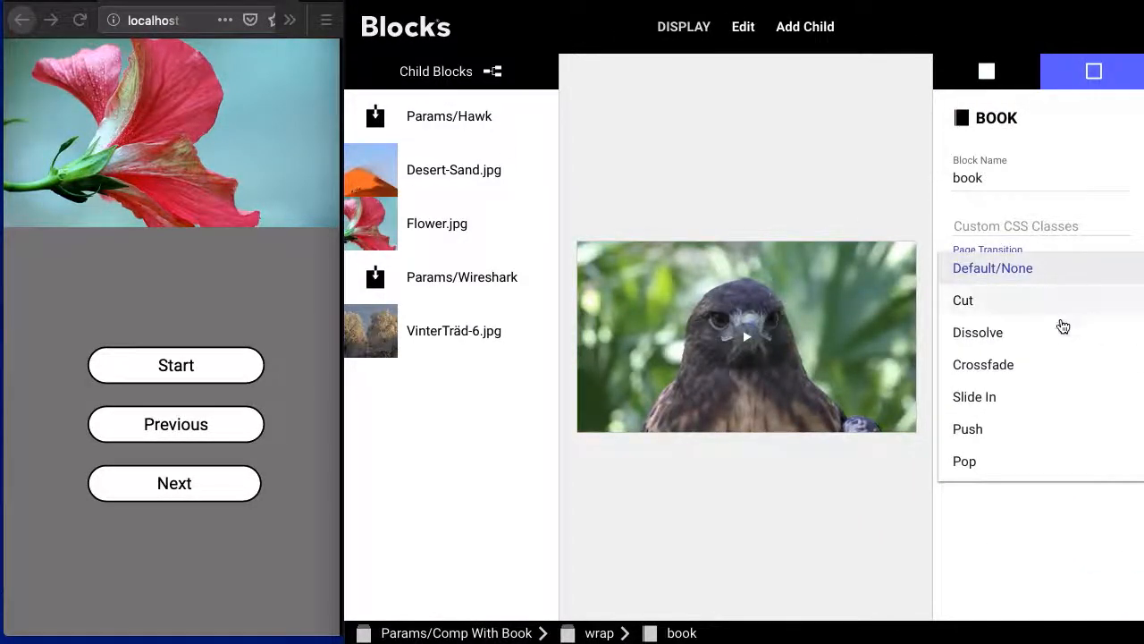
scroll(1064, 326, down, 1)
click(1063, 463)
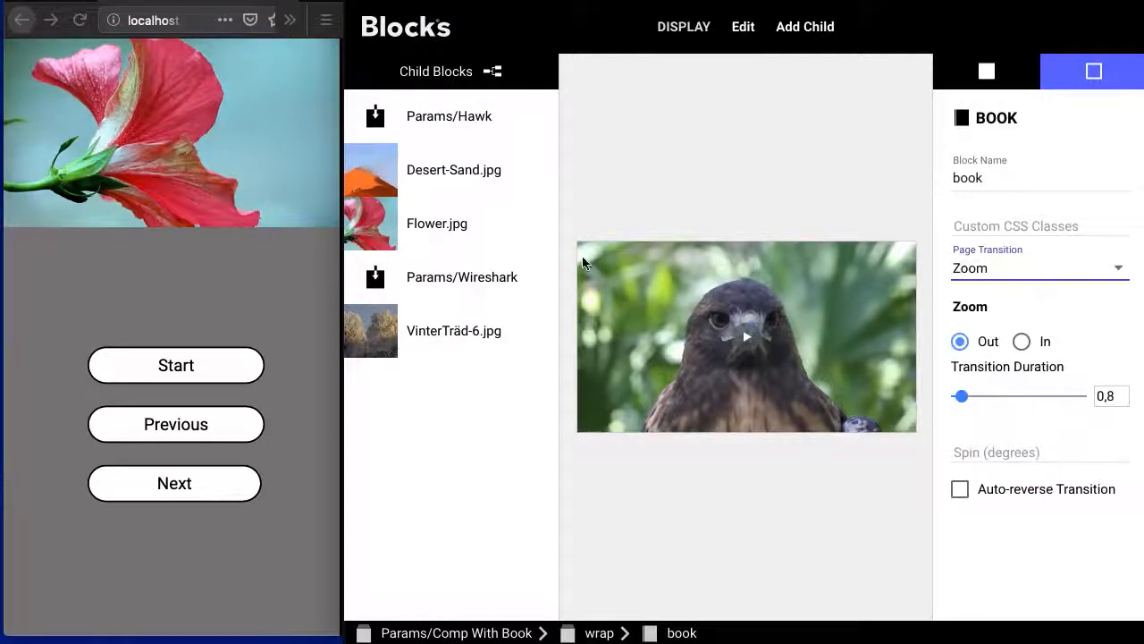
- Test the Zoom page transition on the live display by going to the start and paging forward and back
click(257, 4)
click(176, 365)
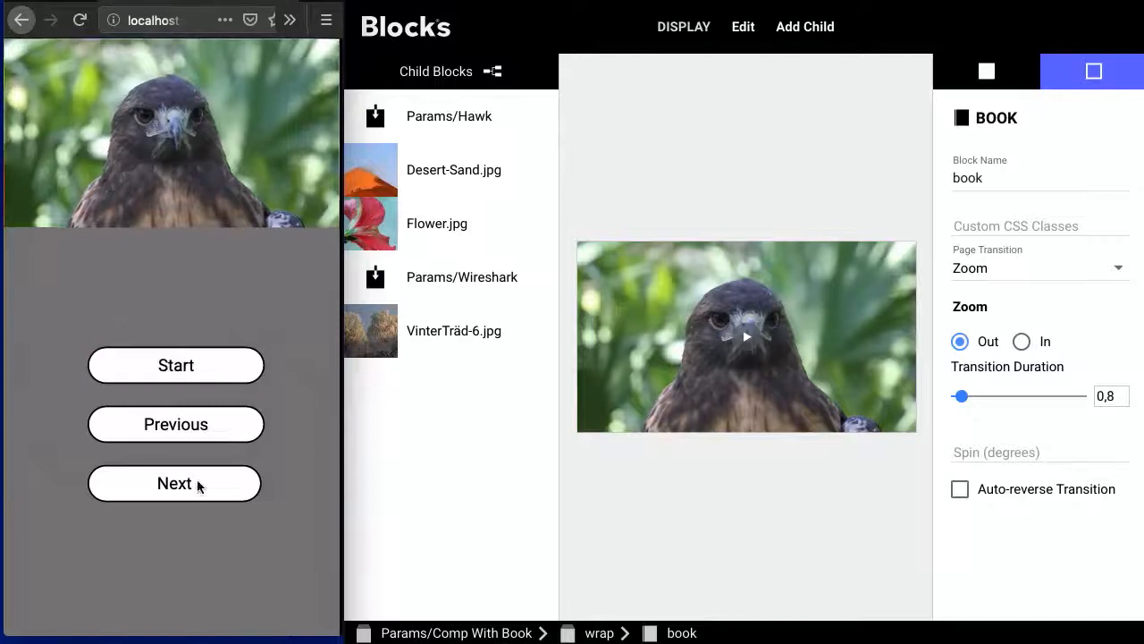
click(197, 483)
click(200, 483)
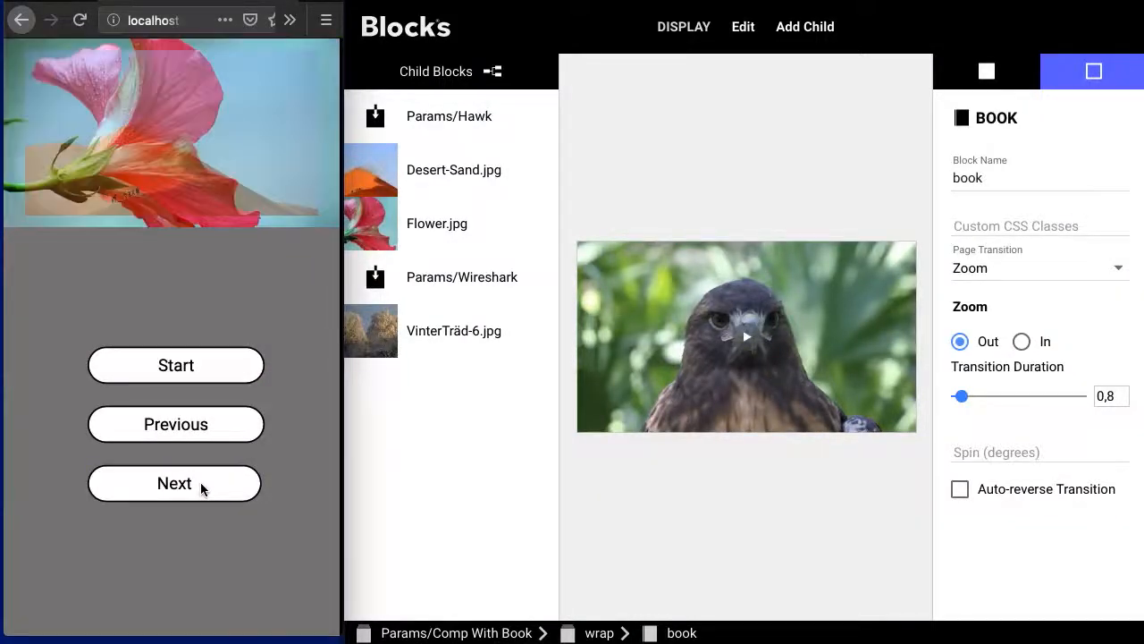
click(206, 427)
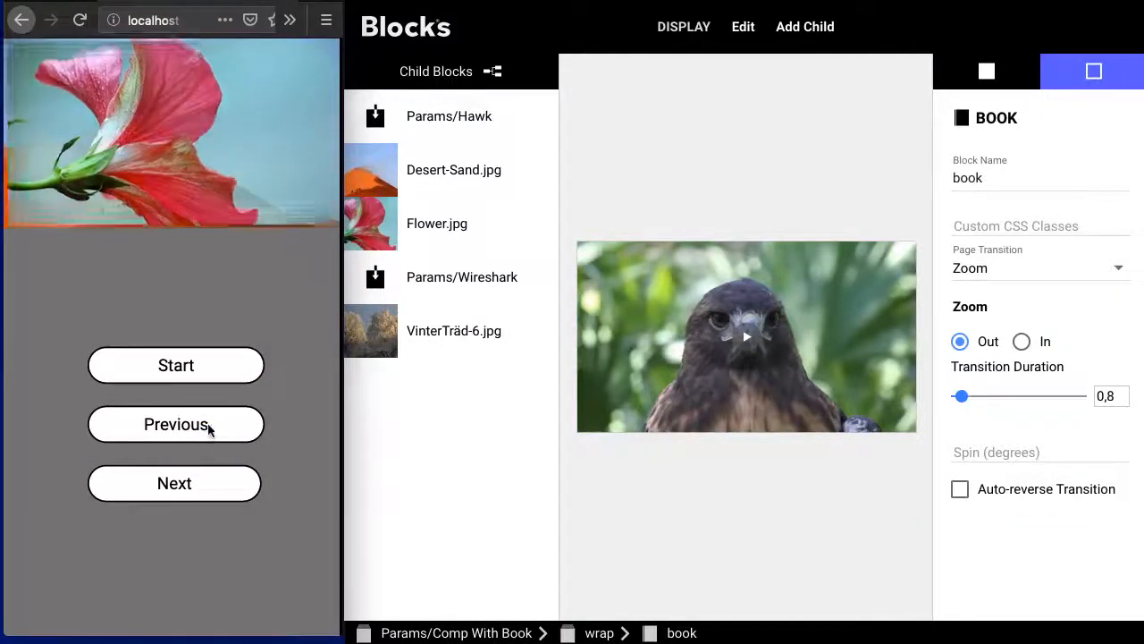
click(215, 489)
click(214, 488)
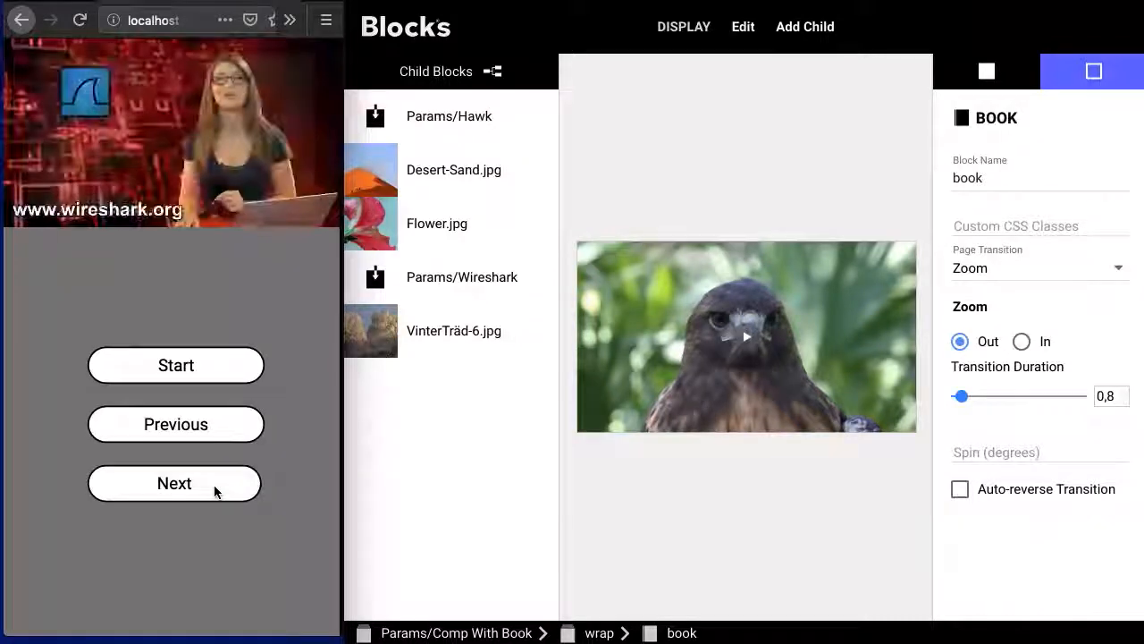
click(215, 427)
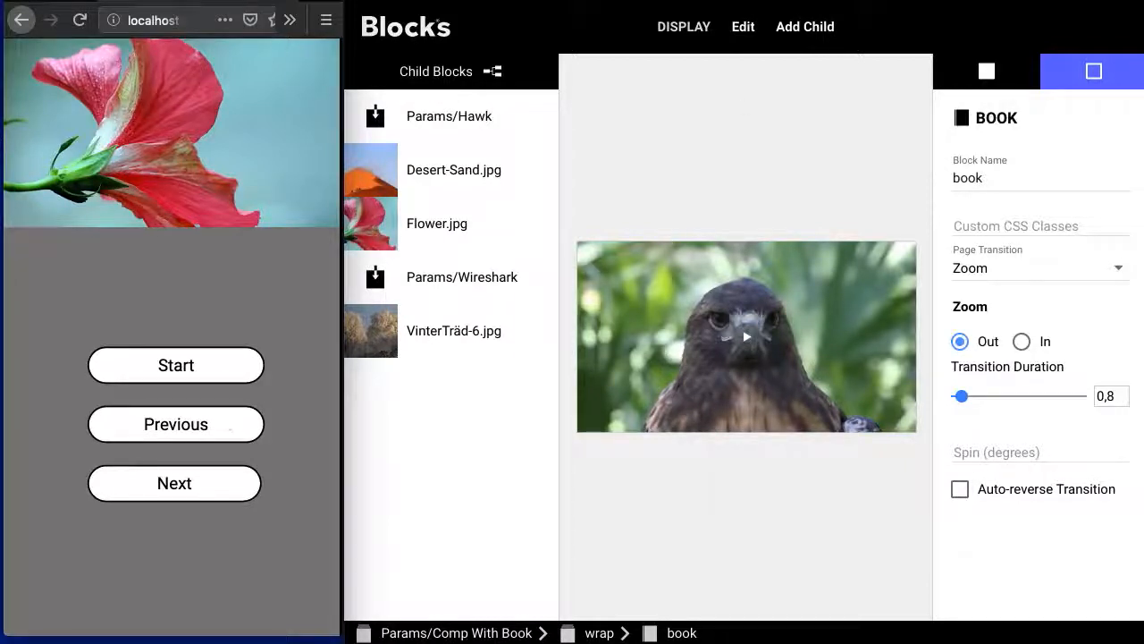
- Change the book's page transition to Slide In
click(946, 15)
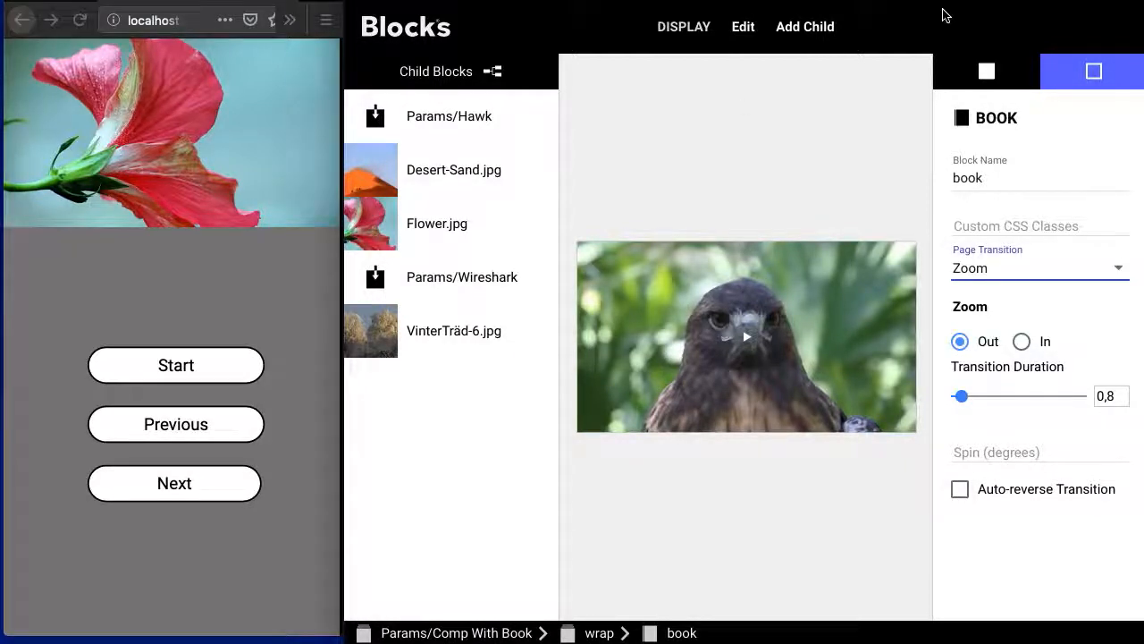
click(1121, 272)
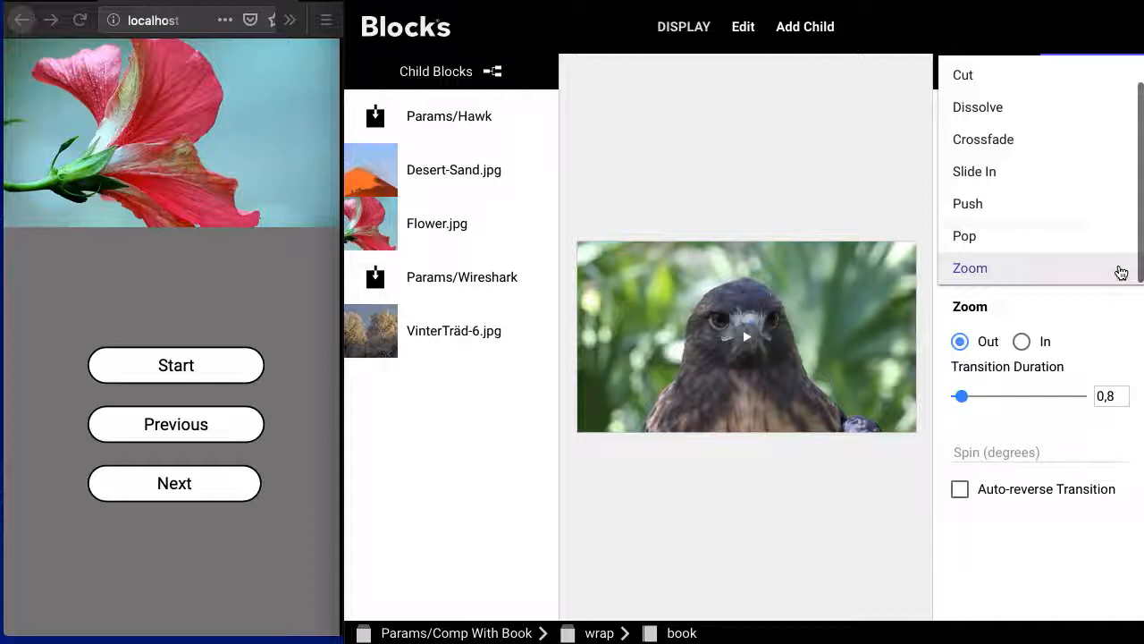
click(1124, 185)
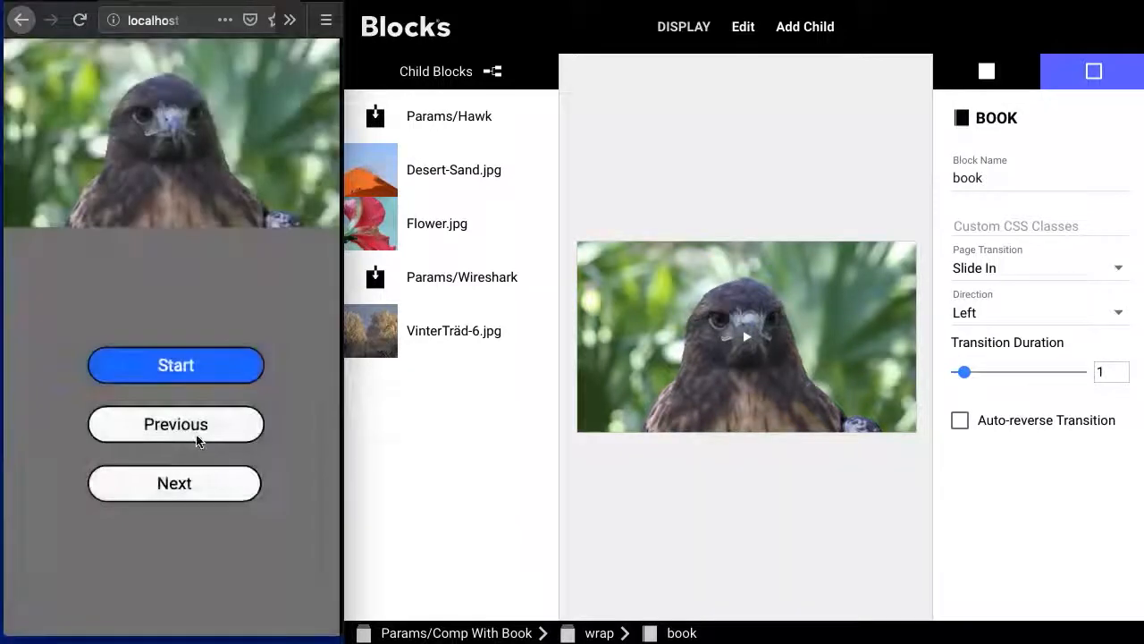
- Test the Slide In transition on the live display by paging through the book in both directions
click(206, 488)
click(206, 492)
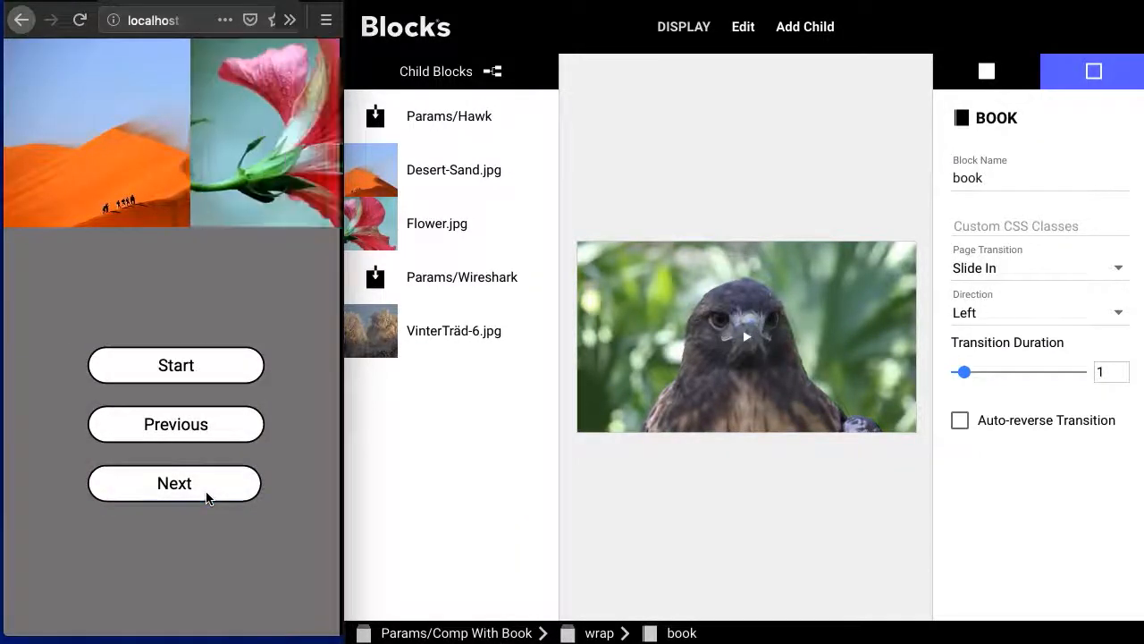
click(206, 492)
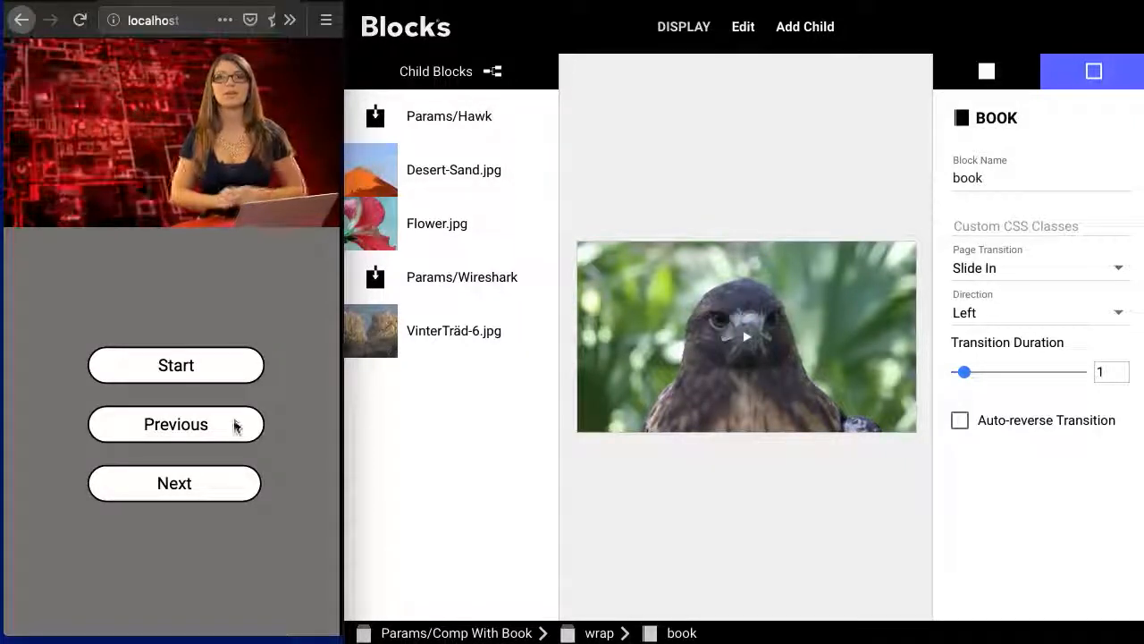
click(234, 492)
click(233, 492)
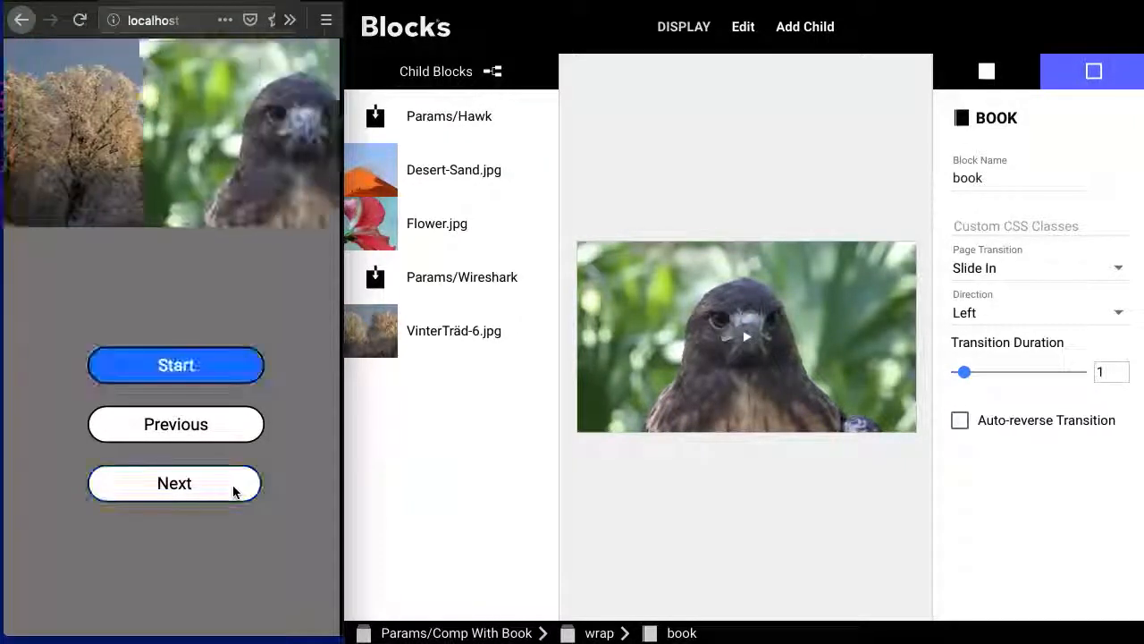
click(248, 432)
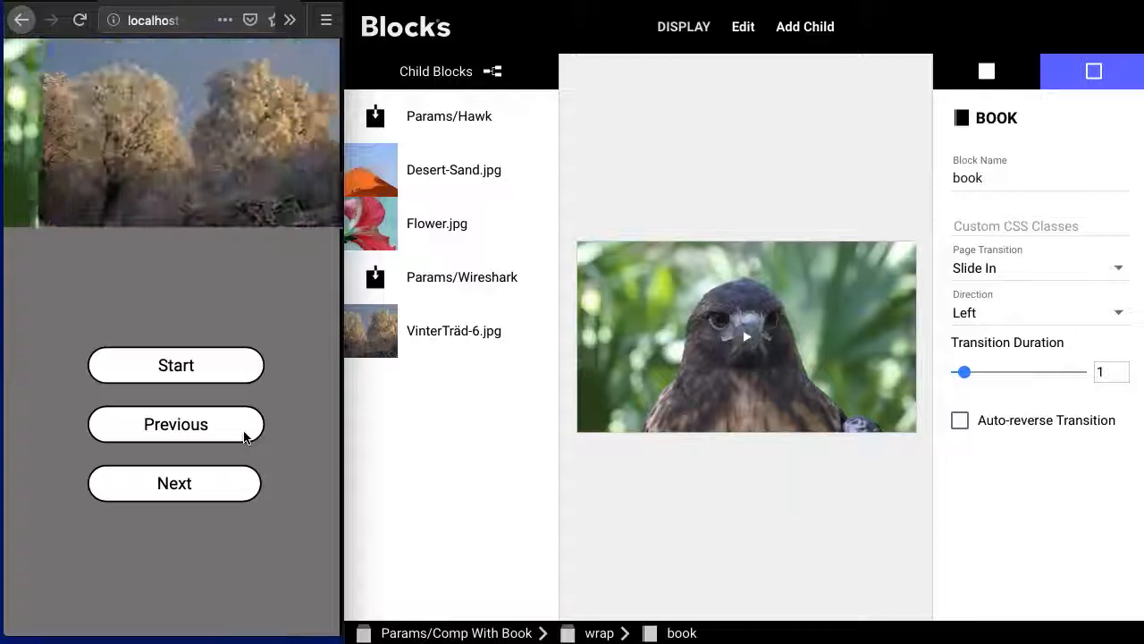
click(243, 487)
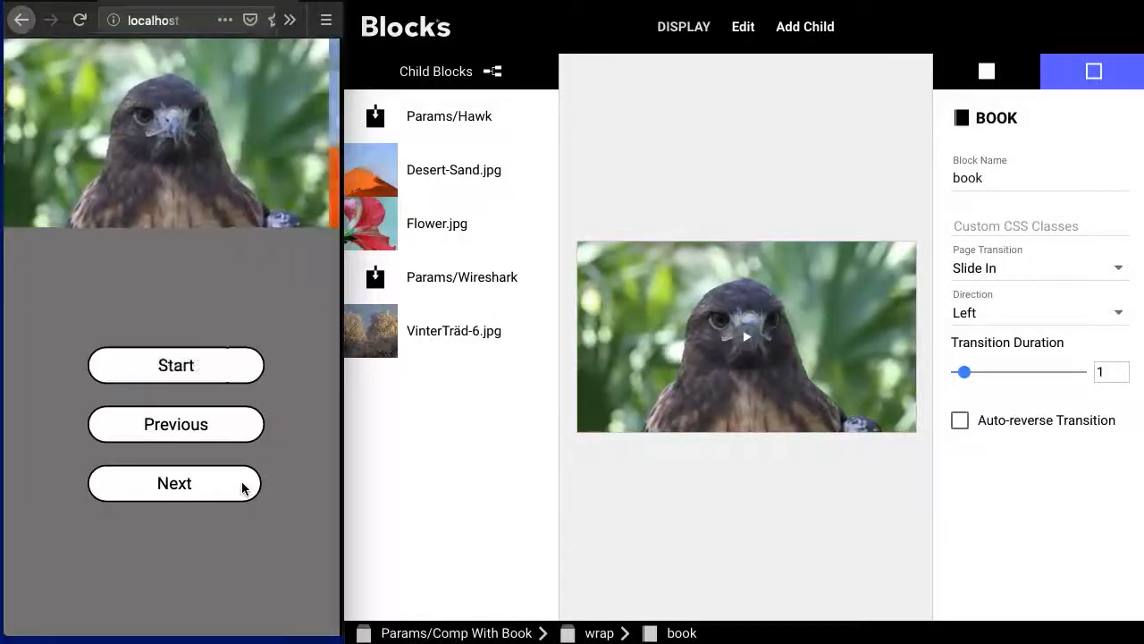
click(243, 487)
- Enable Auto-reverse Transition for the book and test it by paging forward and back on the live display
click(978, 475)
click(962, 423)
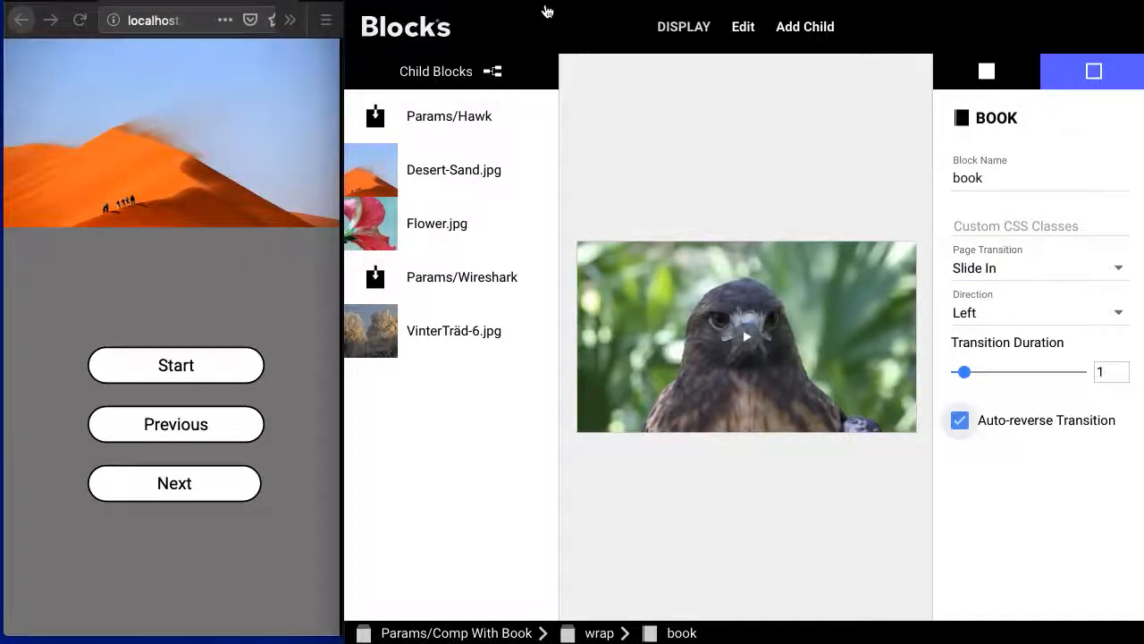
click(210, 481)
click(217, 479)
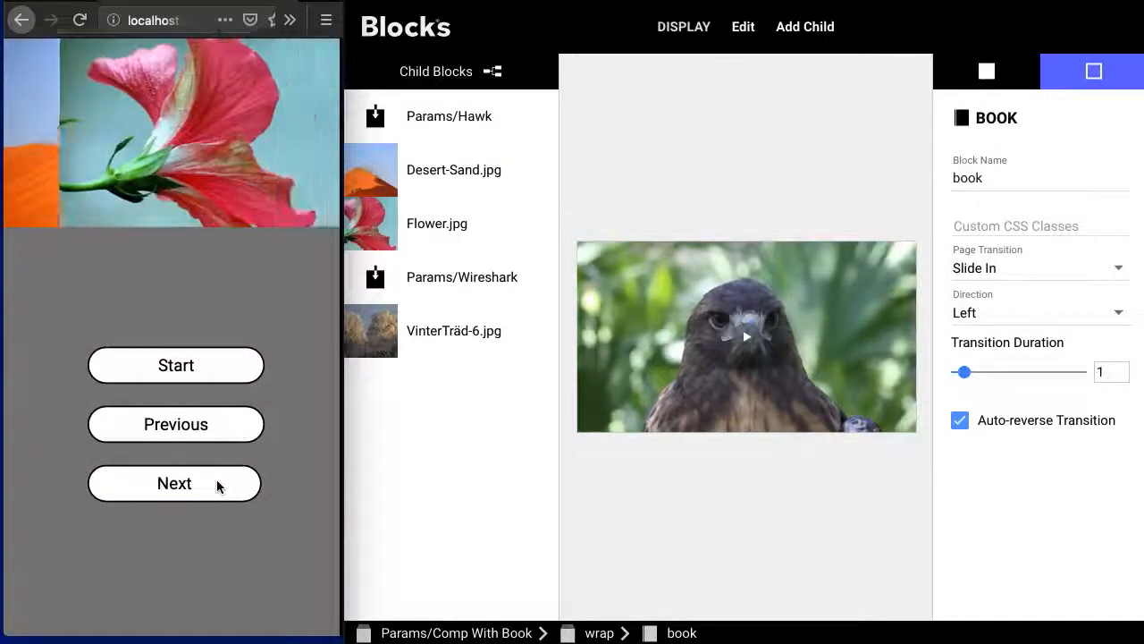
click(216, 483)
click(219, 427)
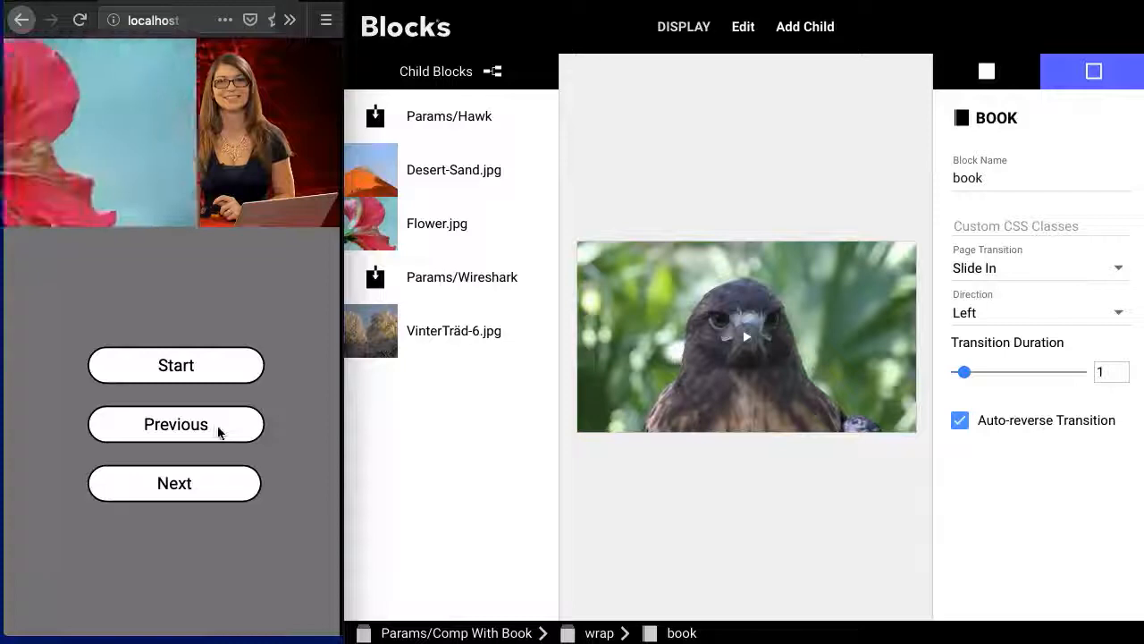
click(230, 438)
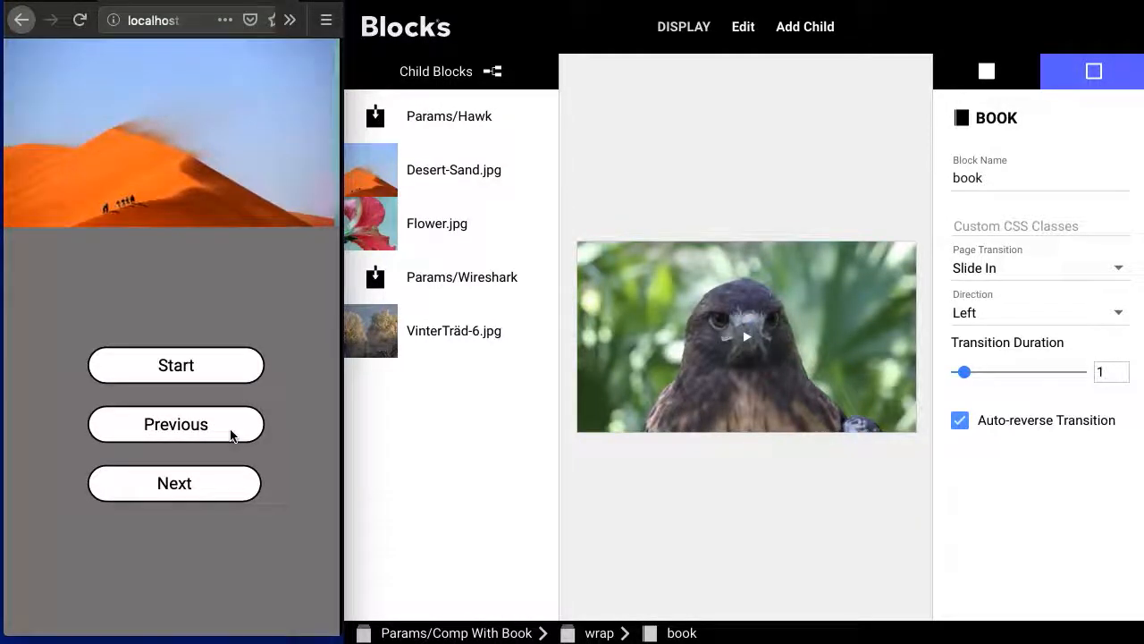